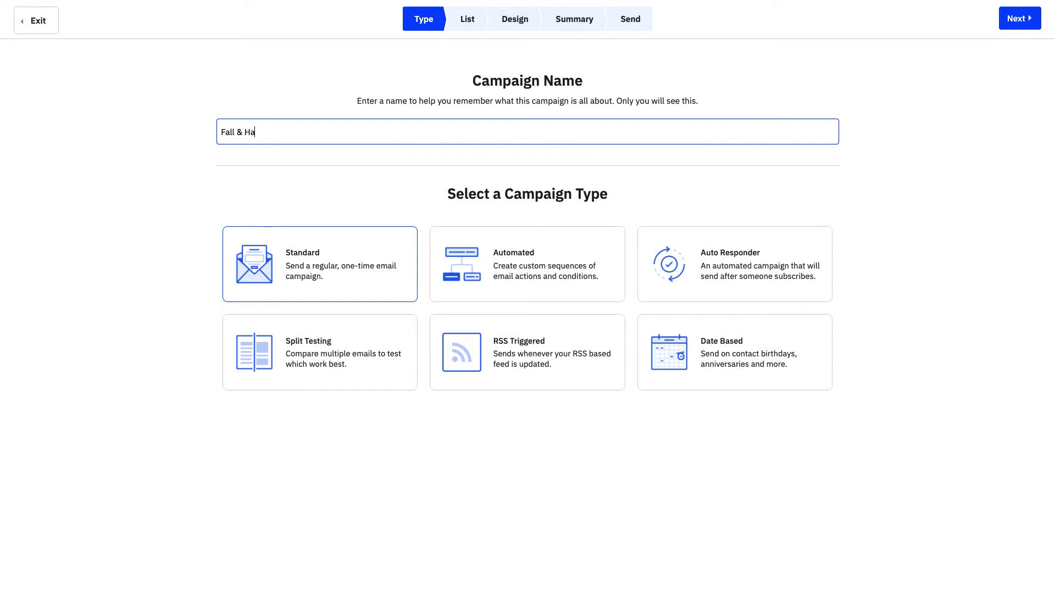
# - Finish the campaign name 'Fall & Halloween Newsletter', select the Boone's Monthly Newsletter list, and continue to templates
pyautogui.write('lloween Newsletter')
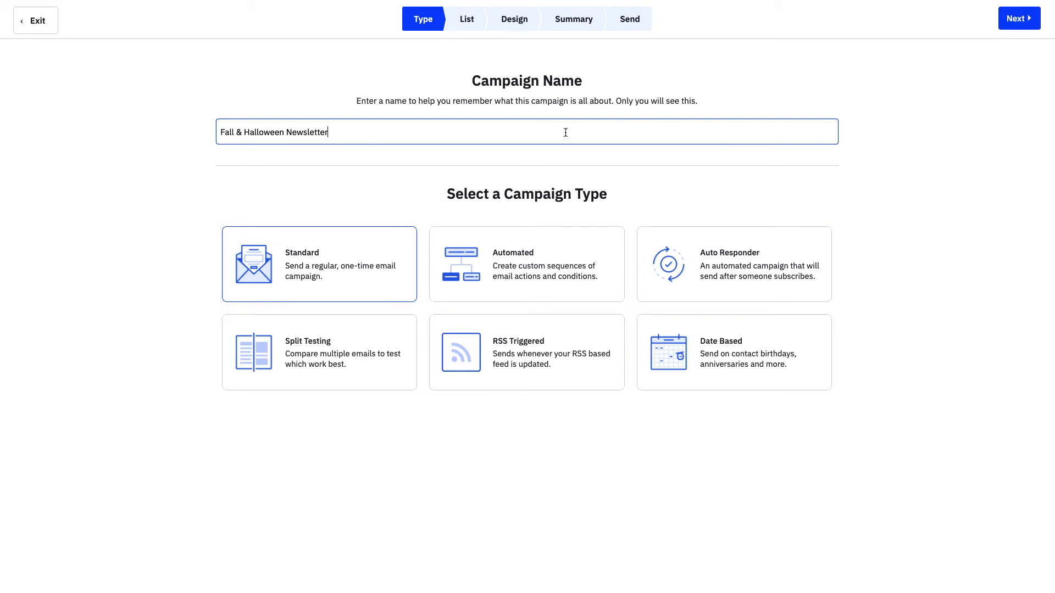
pyautogui.click(1027, 25)
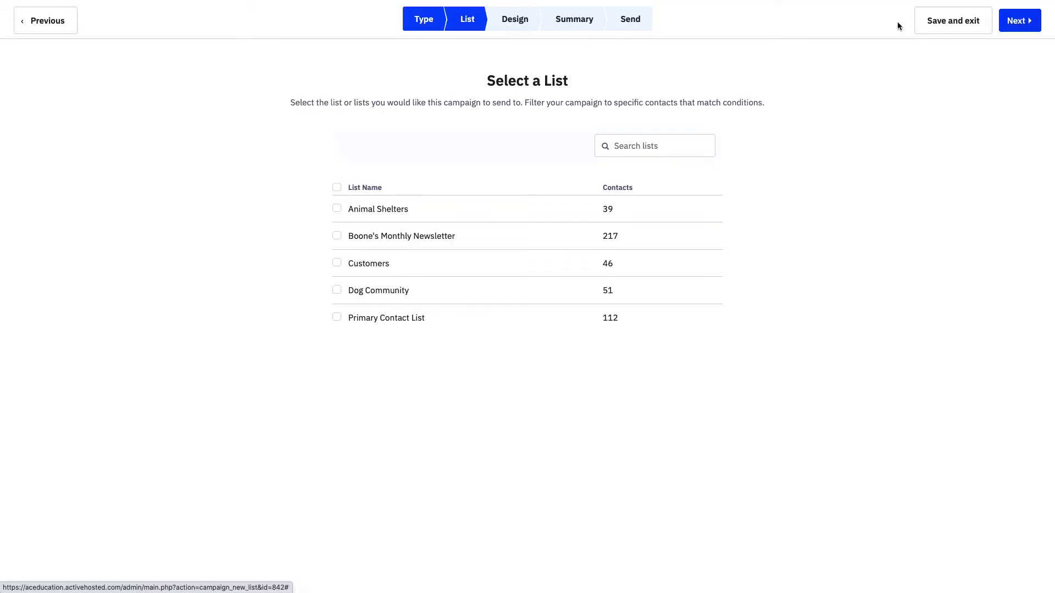
pyautogui.click(337, 236)
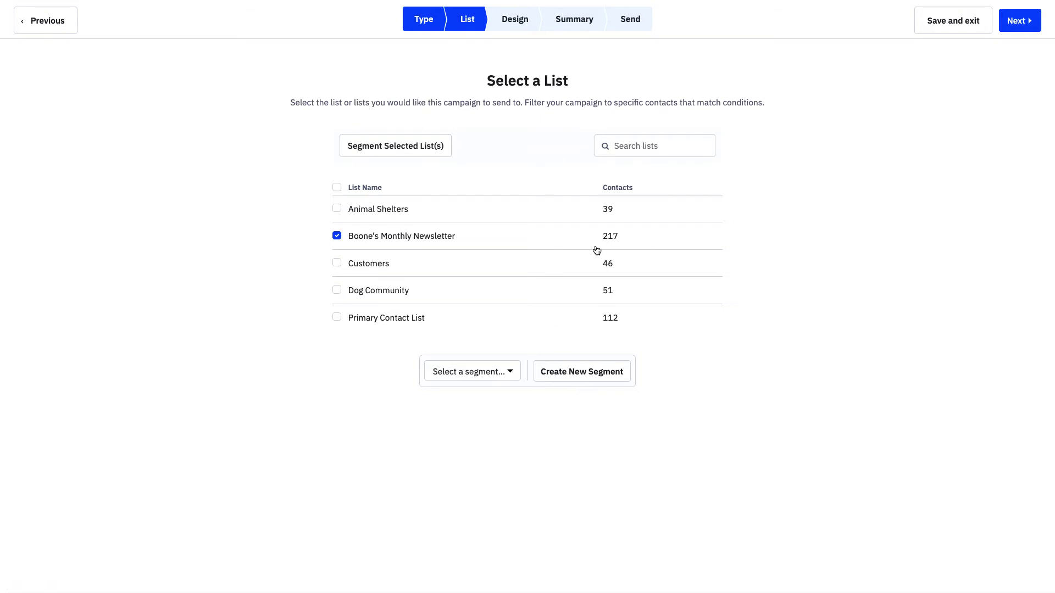
pyautogui.click(1016, 23)
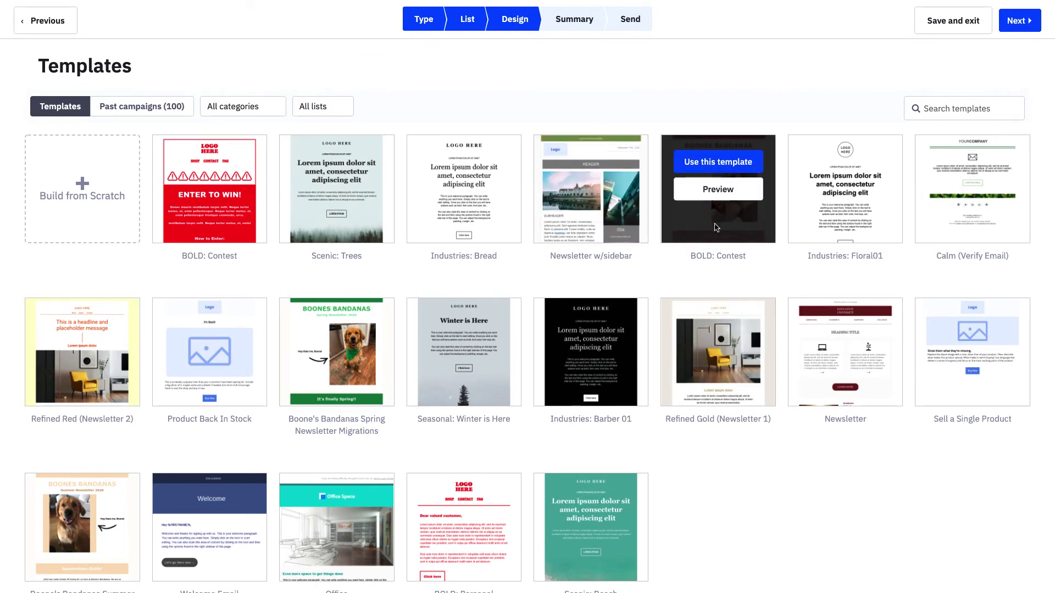
# - Back out of a blank email and use the Boone's Bandanas BOLD: Contest template instead
pyautogui.click(79, 202)
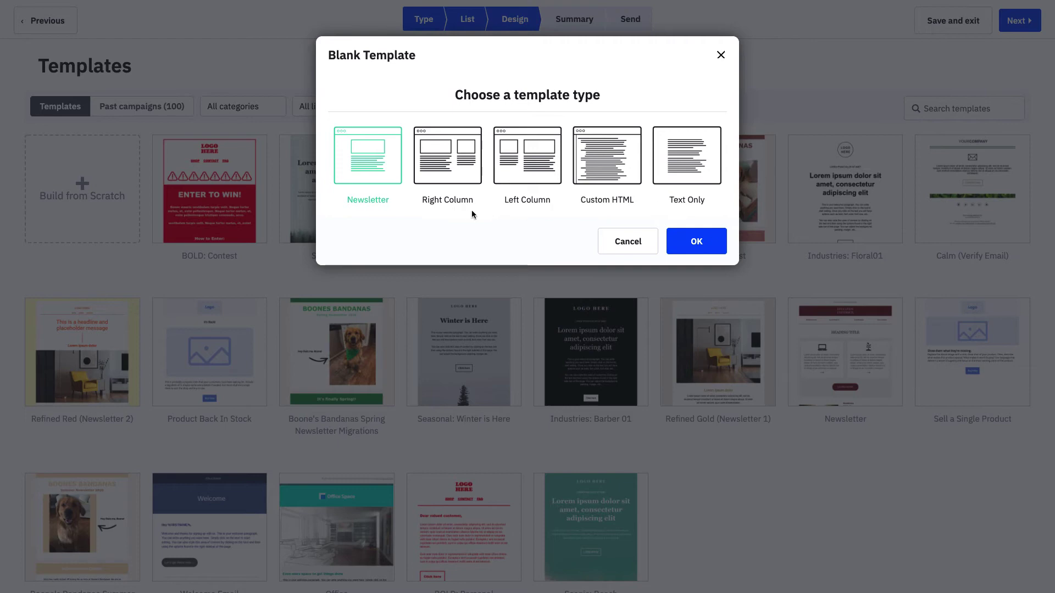
pyautogui.click(696, 242)
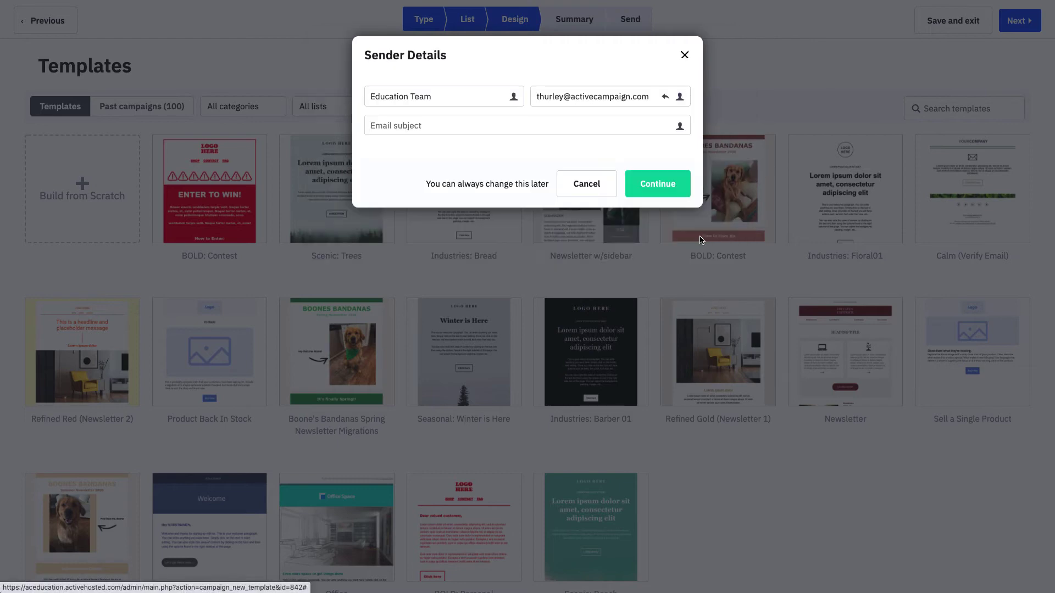
pyautogui.click(596, 177)
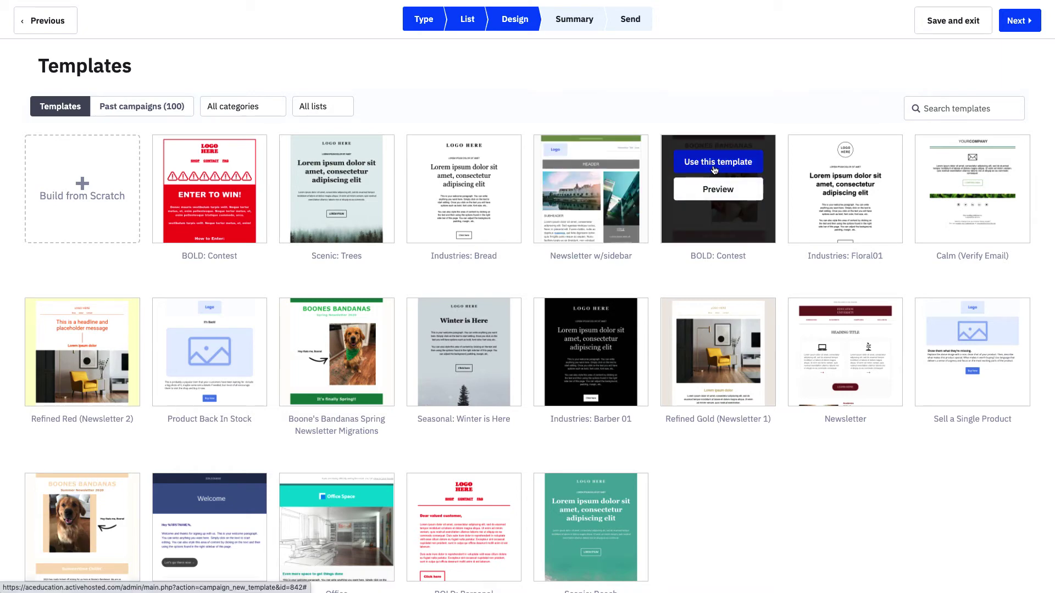
pyautogui.click(715, 170)
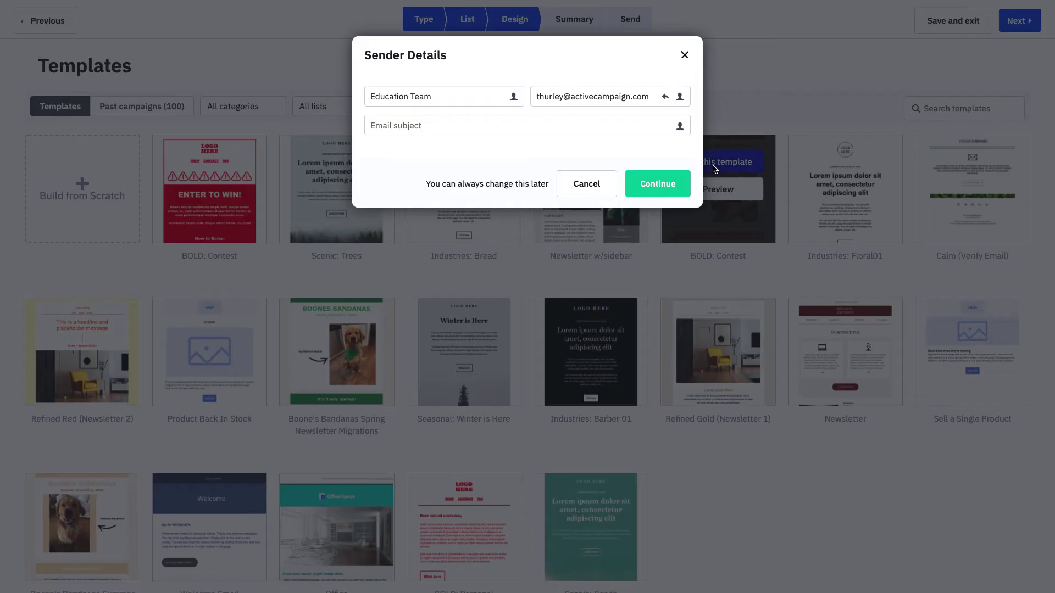
# - Set the sender name and sender e-mail address to Boone's Bandanas
pyautogui.moveTo(463, 100); pyautogui.dragTo(366, 94)
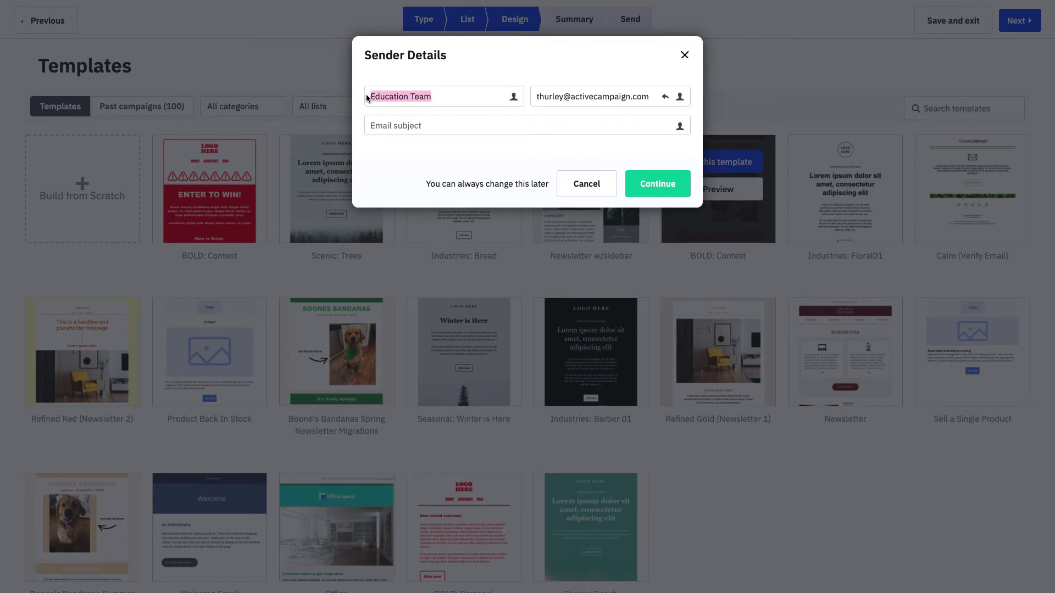
pyautogui.write("Boone's Bandanas")
pyautogui.click(396, 117)
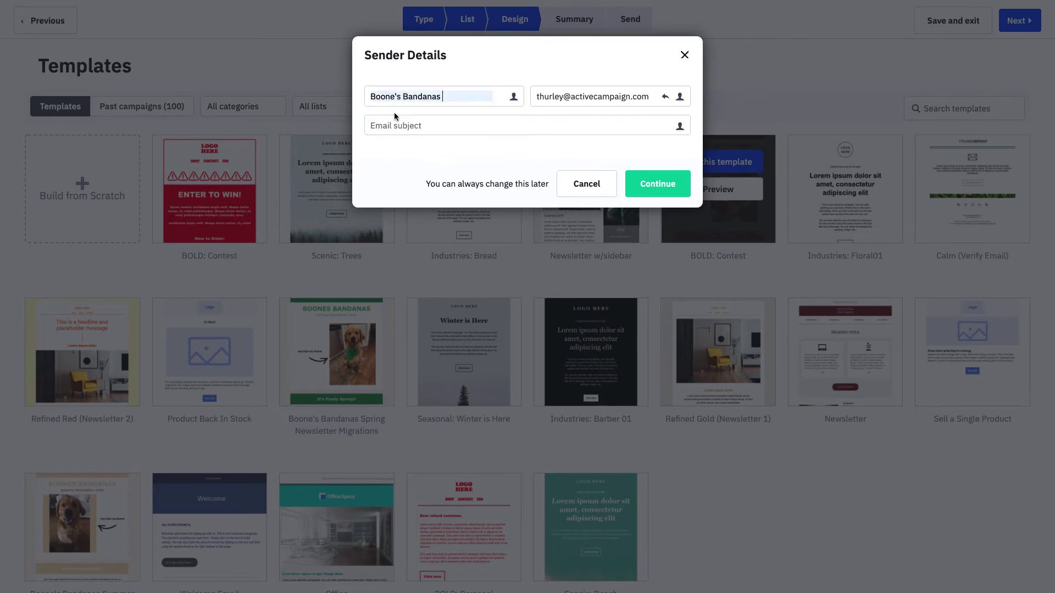
pyautogui.click(548, 96)
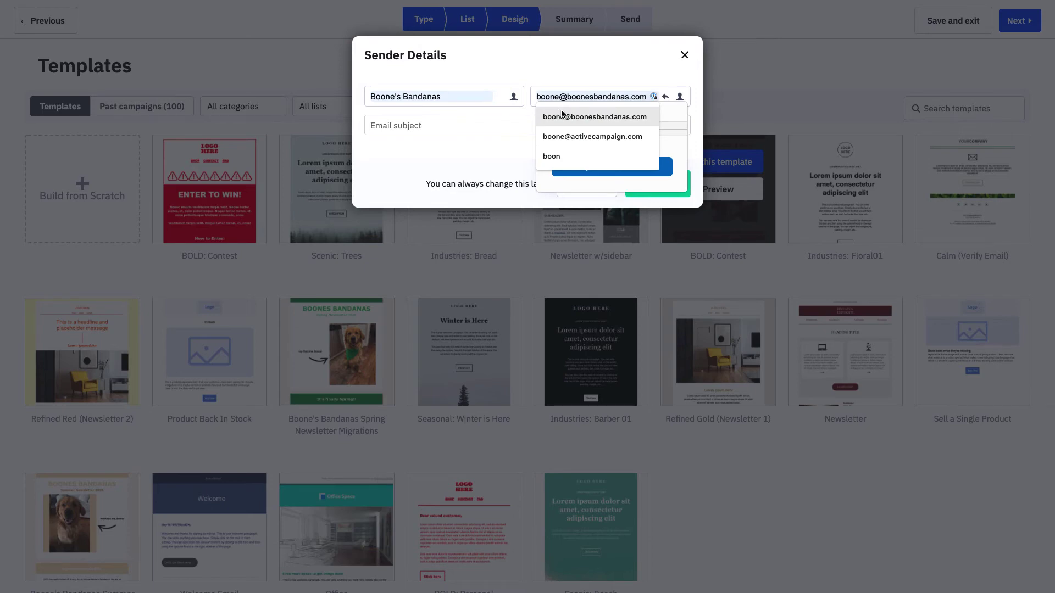
pyautogui.click(562, 117)
# - Enter the subject 'Happy Halloween & Fall,' followed by the Contact: Pet's Name personalization tag
pyautogui.click(467, 132)
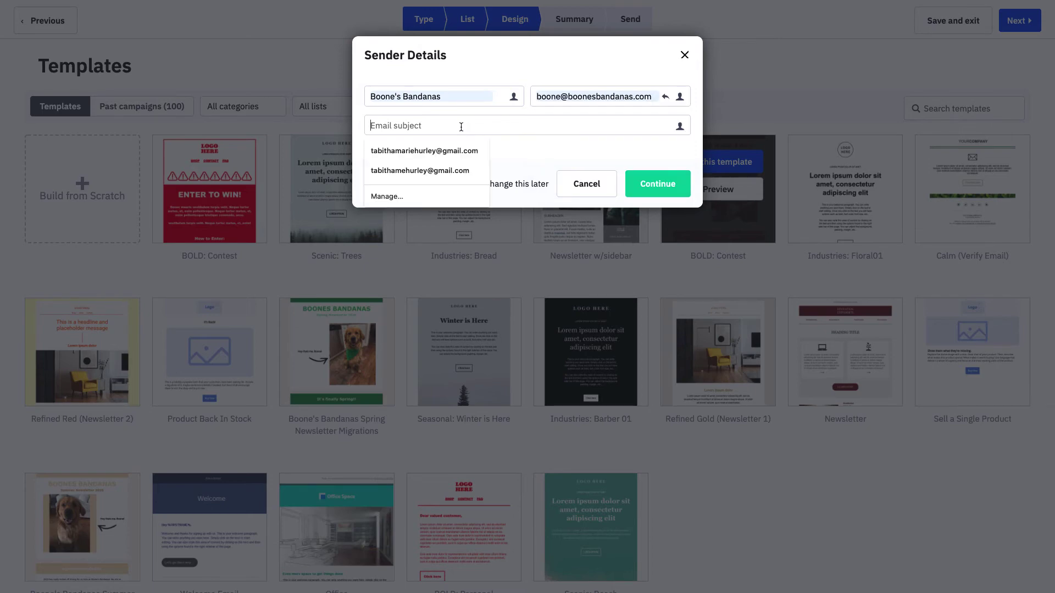
pyautogui.write('Happy Hallo')
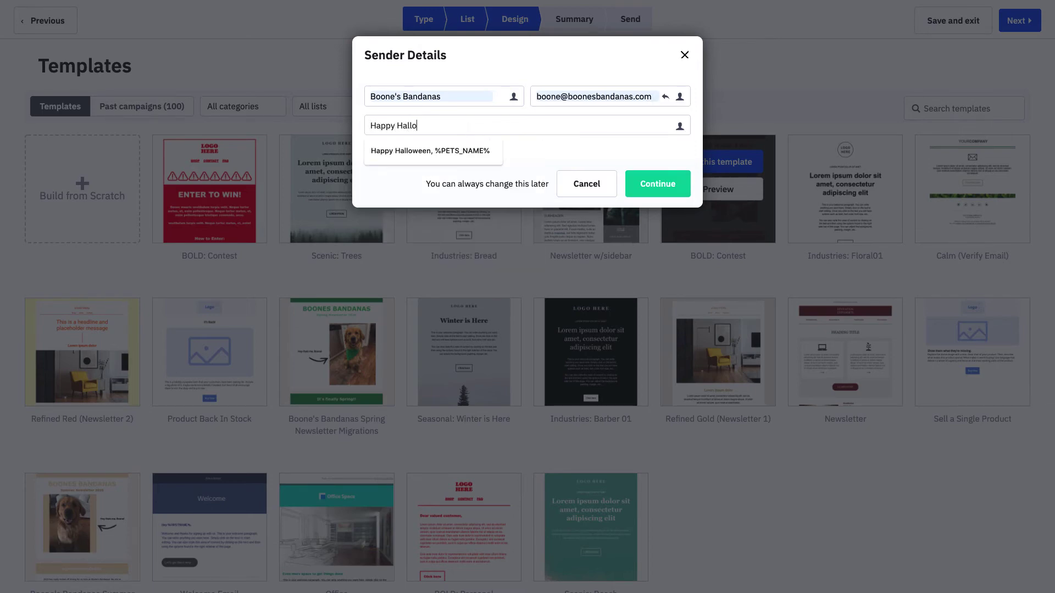
pyautogui.write('ween ')
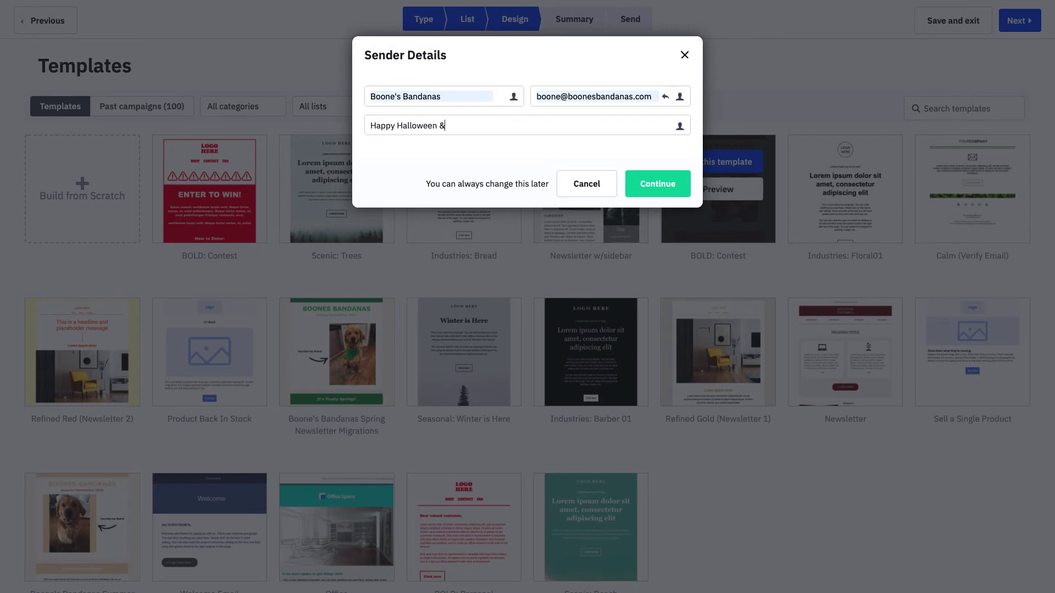
pyautogui.write('& Fall,')
pyautogui.click(679, 127)
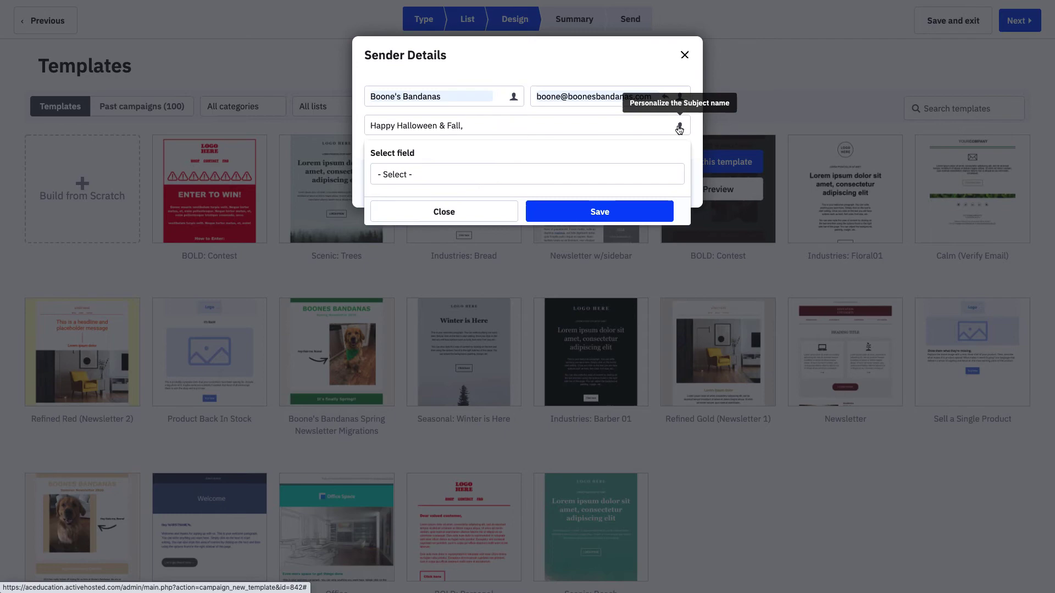
pyautogui.click(613, 176)
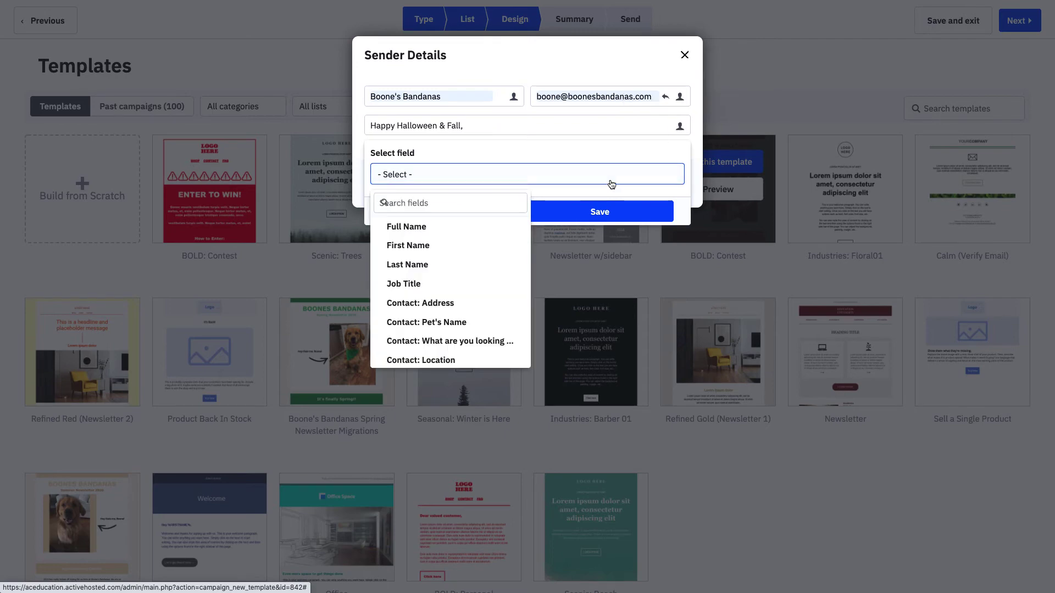
pyautogui.click(463, 328)
pyautogui.click(577, 215)
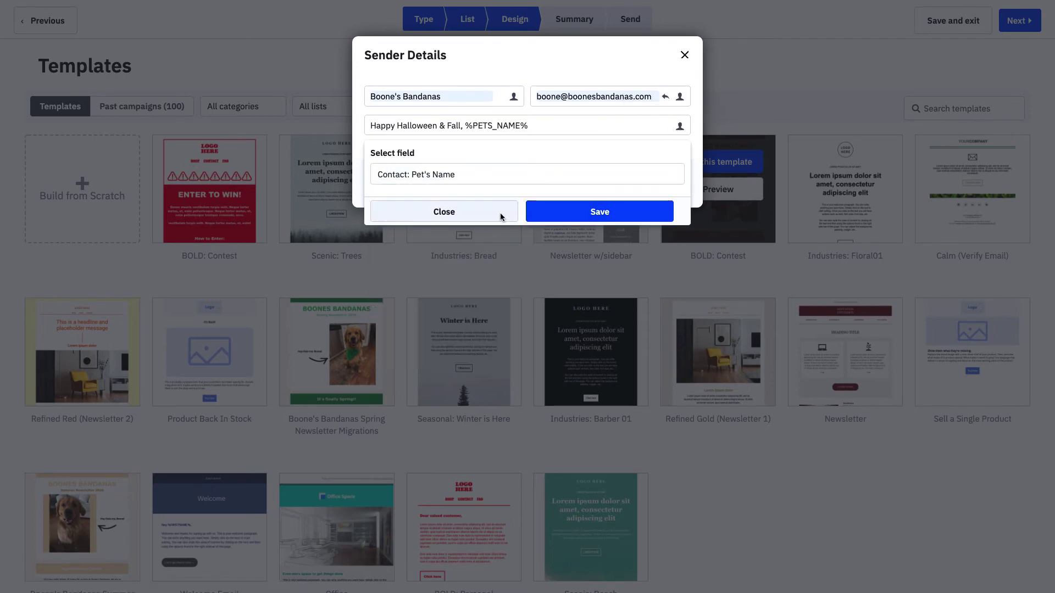
pyautogui.click(501, 217)
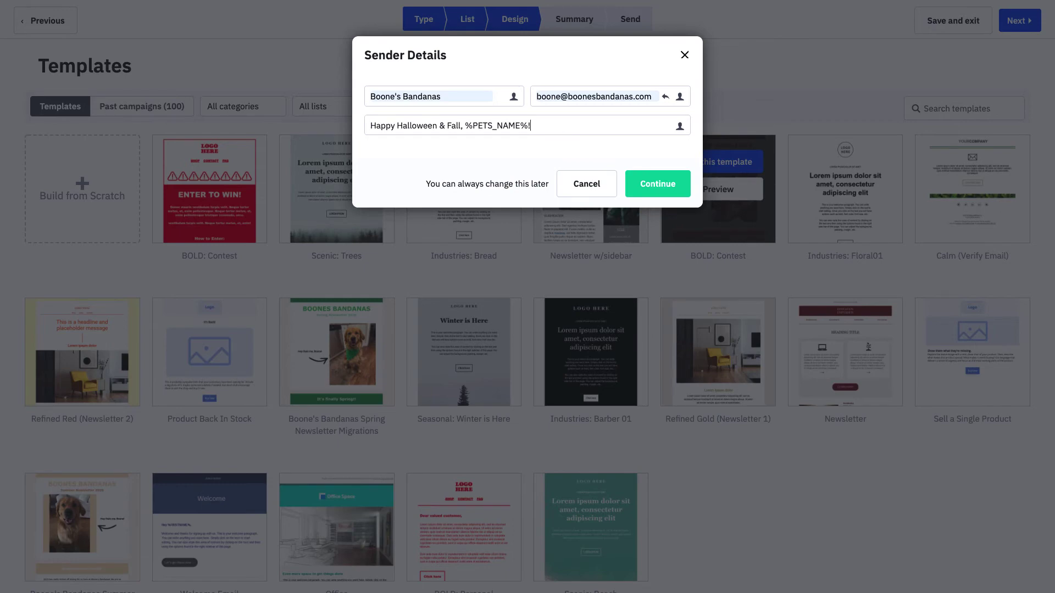
# - Open the email editor and change the 'Fall Newsletter 2020' subheading to 'Happy Fall!'
pyautogui.click(661, 183)
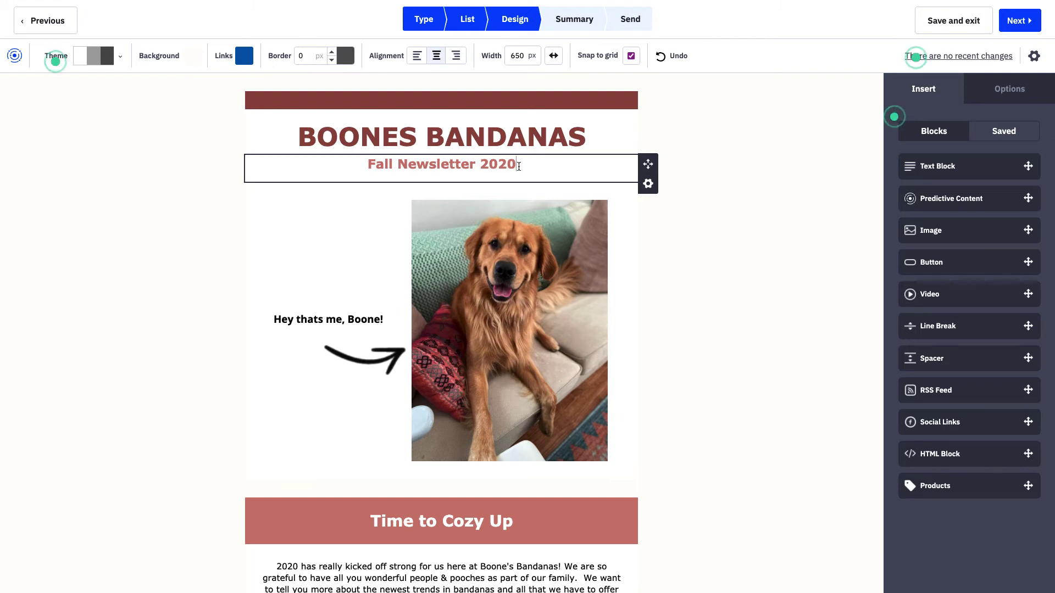
pyautogui.moveTo(514, 166); pyautogui.dragTo(370, 165)
pyautogui.write('Happy Halo')
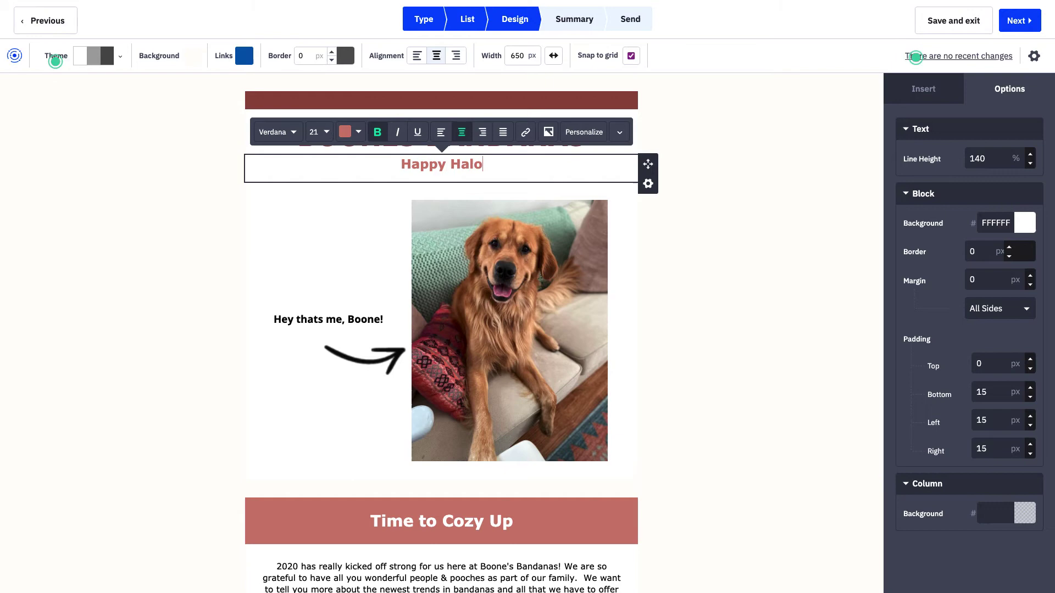
pyautogui.press('BackSpace')
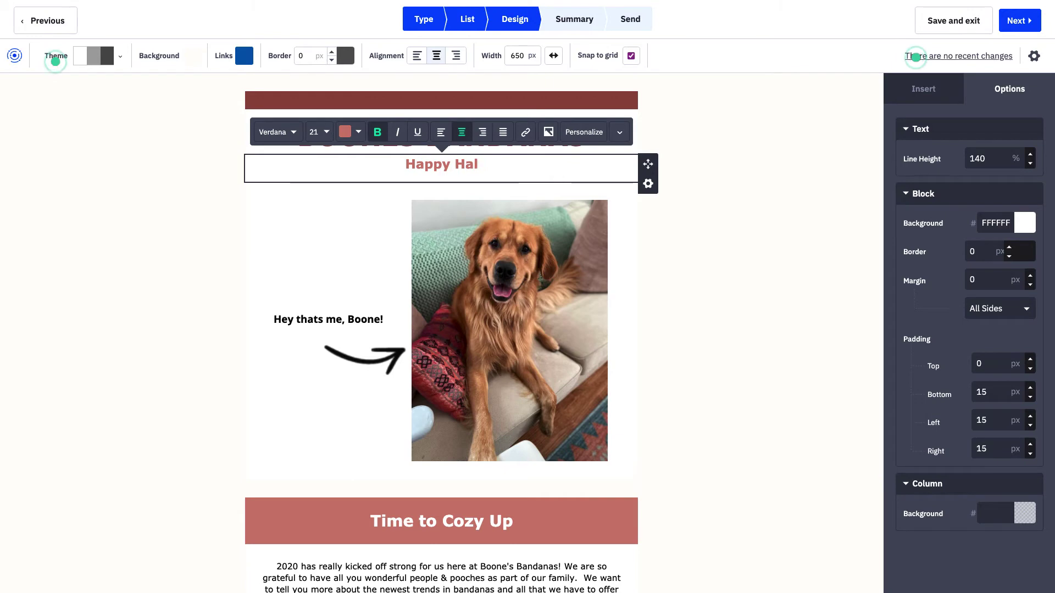
pyautogui.write('loween!')
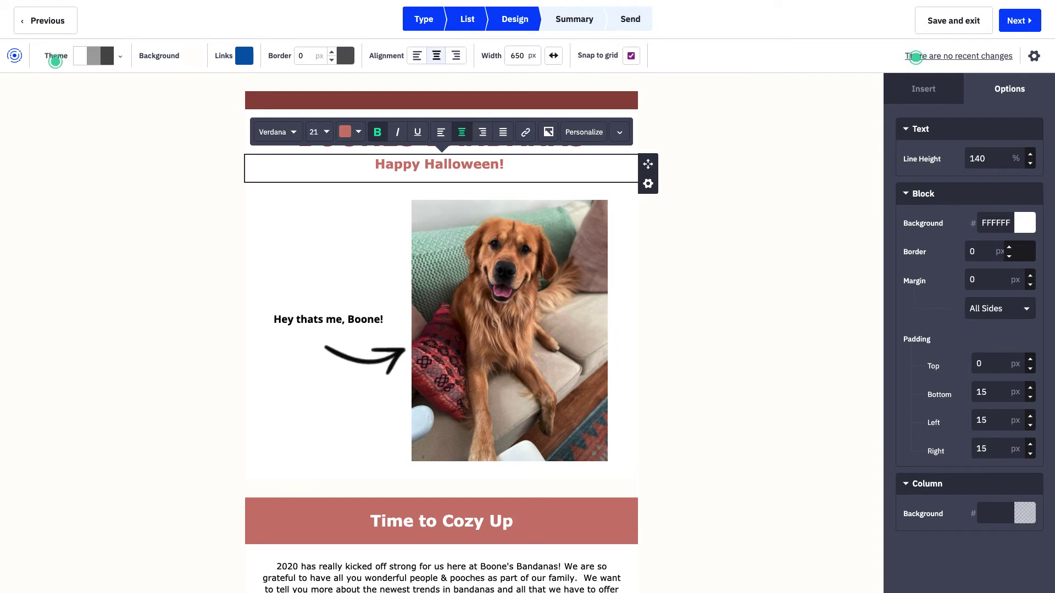
pyautogui.press('BackSpace')
pyautogui.press('BackSpace')
pyautogui.press('BackSpace')
pyautogui.press('BackSpace')
pyautogui.press('BackSpace')
pyautogui.press('BackSpace')
pyautogui.press('BackSpace')
pyautogui.press('BackSpace')
pyautogui.press('BackSpace')
pyautogui.press('BackSpace')
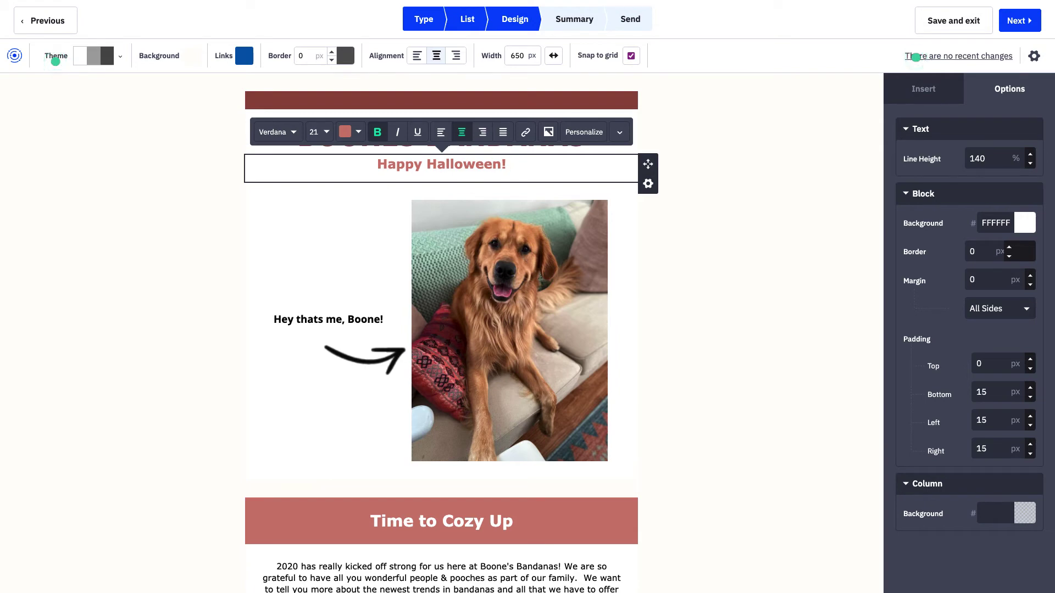
pyautogui.press('BackSpace')
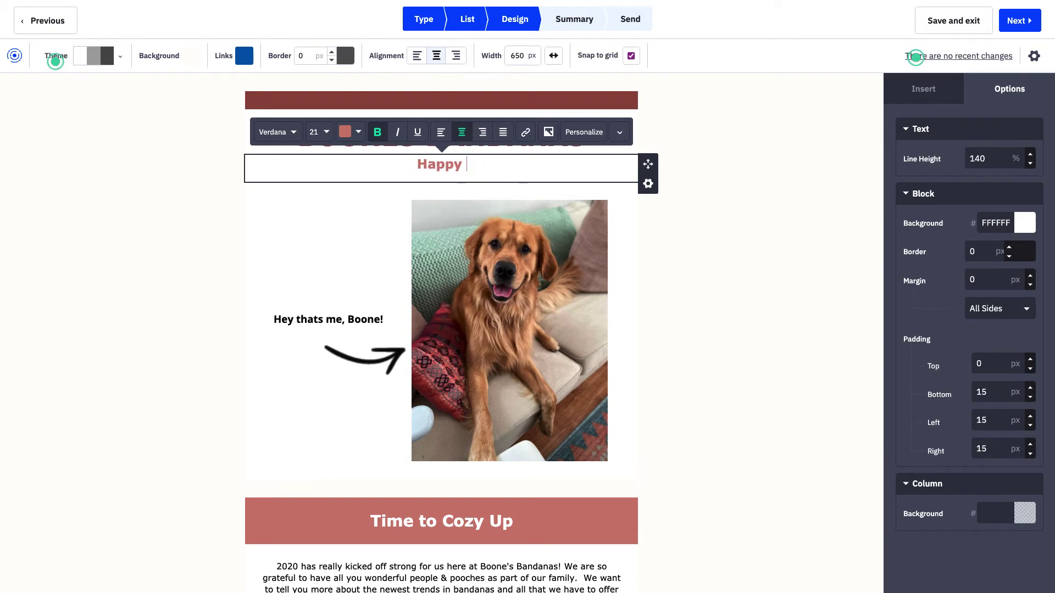
pyautogui.write('Fall!')
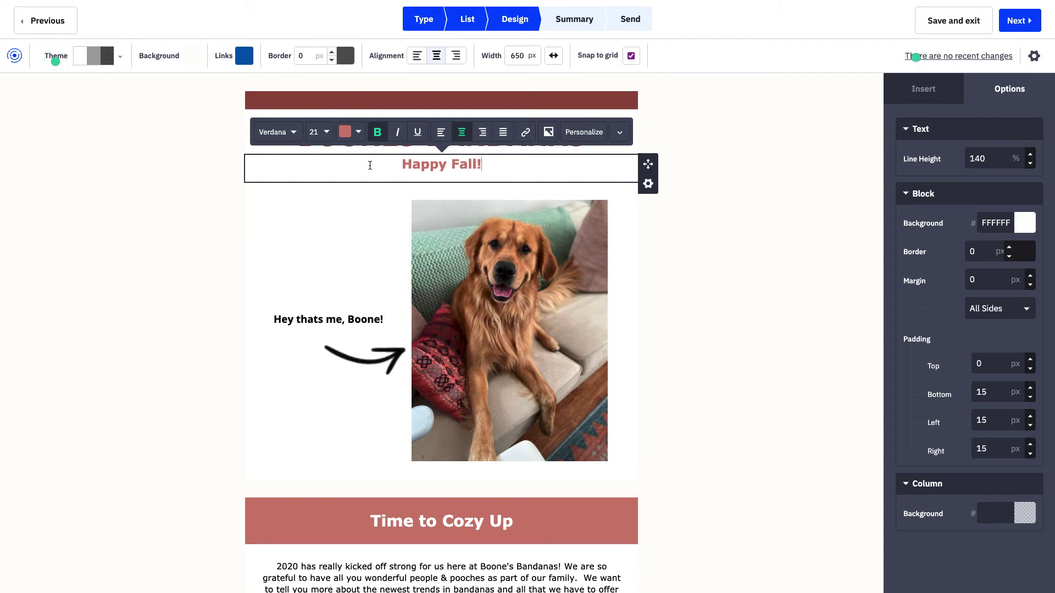
pyautogui.click(764, 144)
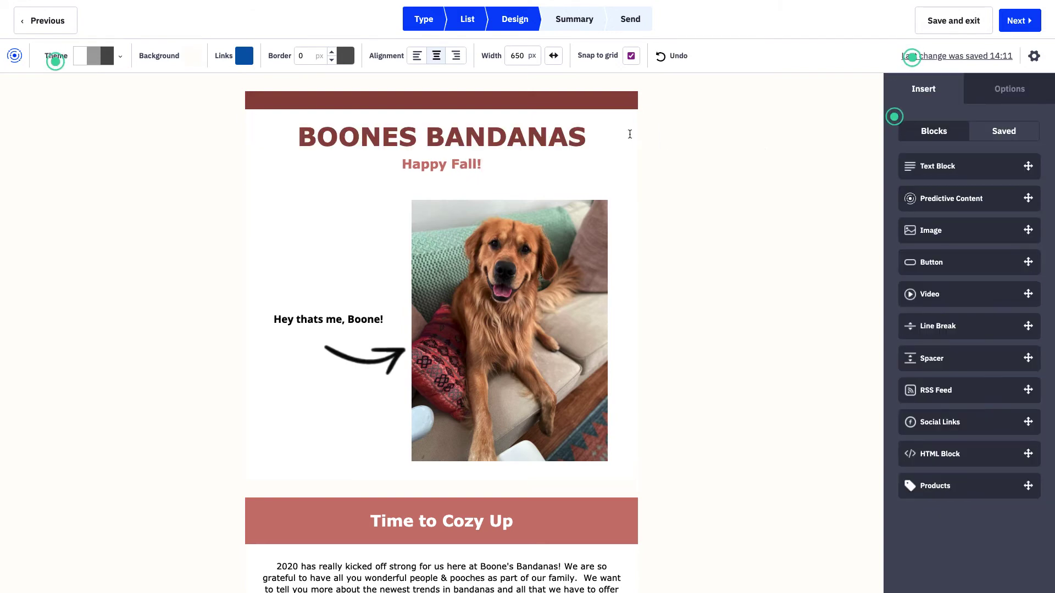
# - Scroll past the dog photo down to the Time to Cozy Up text and Enter to Win Here button
pyautogui.click(445, 328)
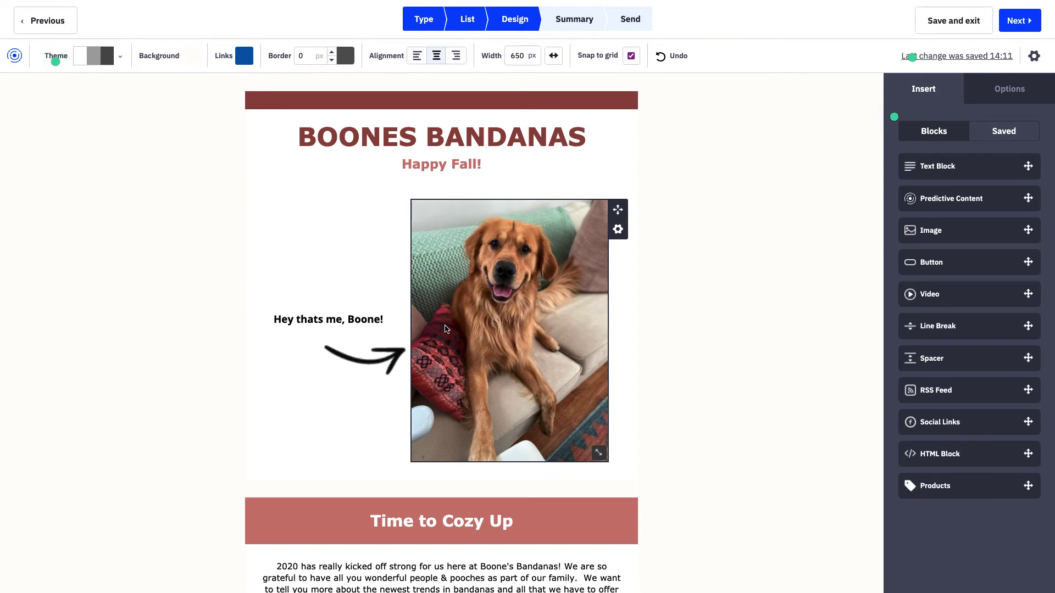
pyautogui.scroll(-1, 445, 329)
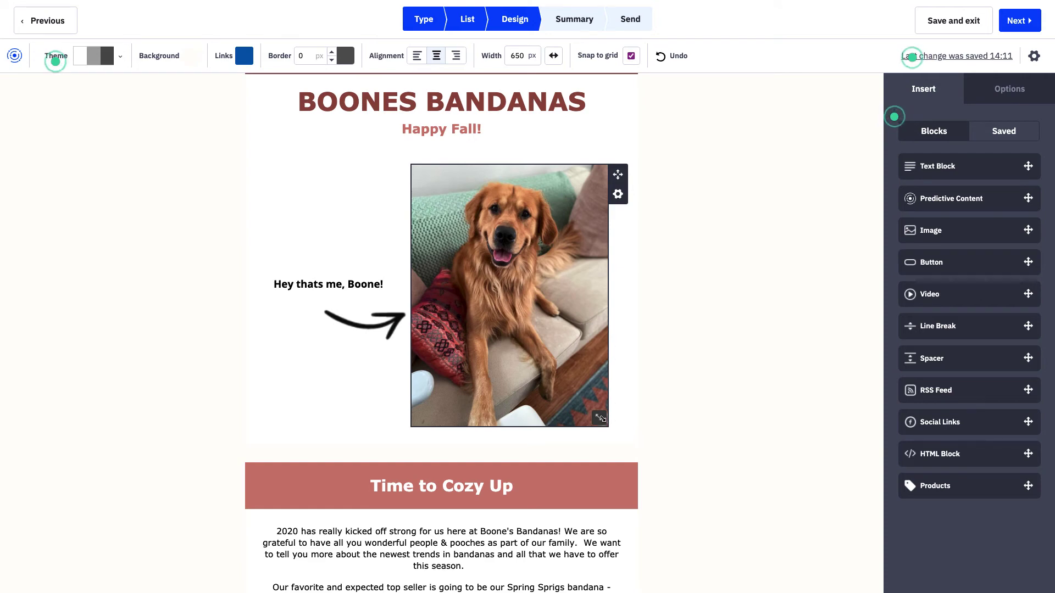
pyautogui.scroll(-6, 513, 388)
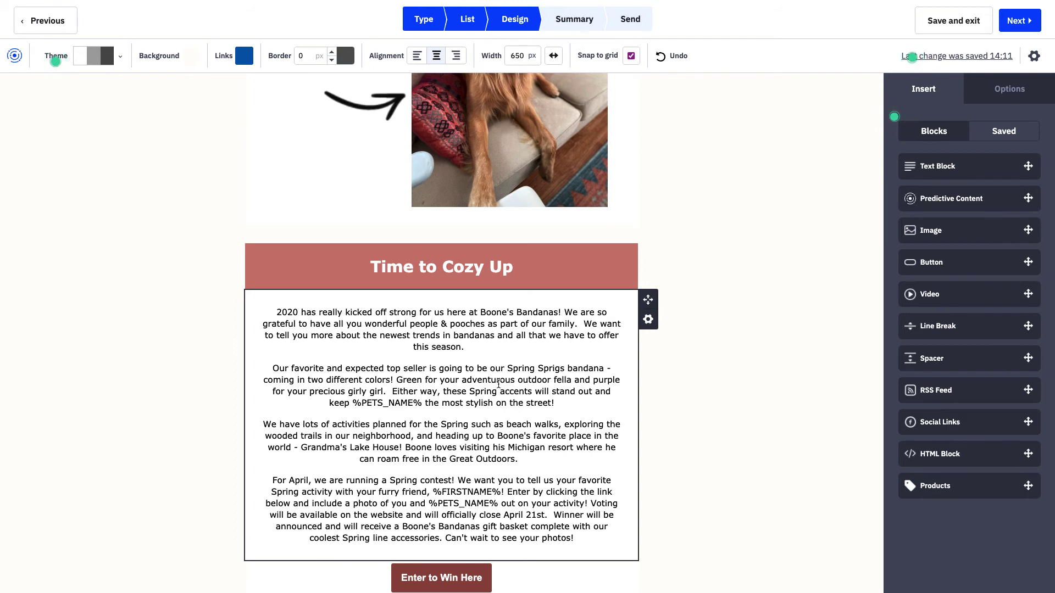
pyautogui.scroll(-1, 498, 384)
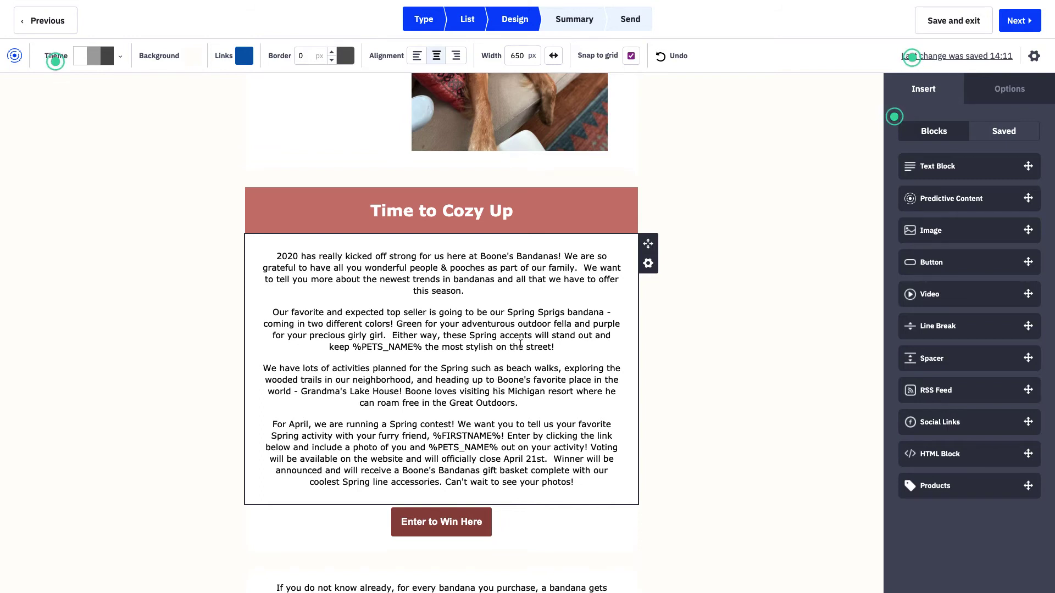
# - Add 'What was your favorite activity this Summer,' followed by the Pet's Name field after 'Great Outdoors.'
pyautogui.click(537, 403)
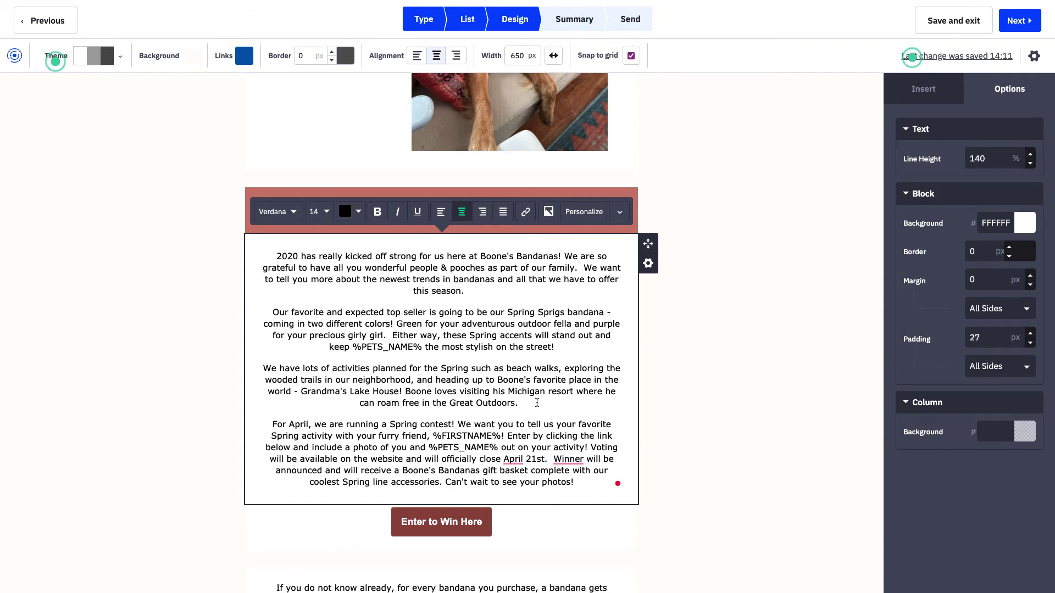
pyautogui.write('What was ')
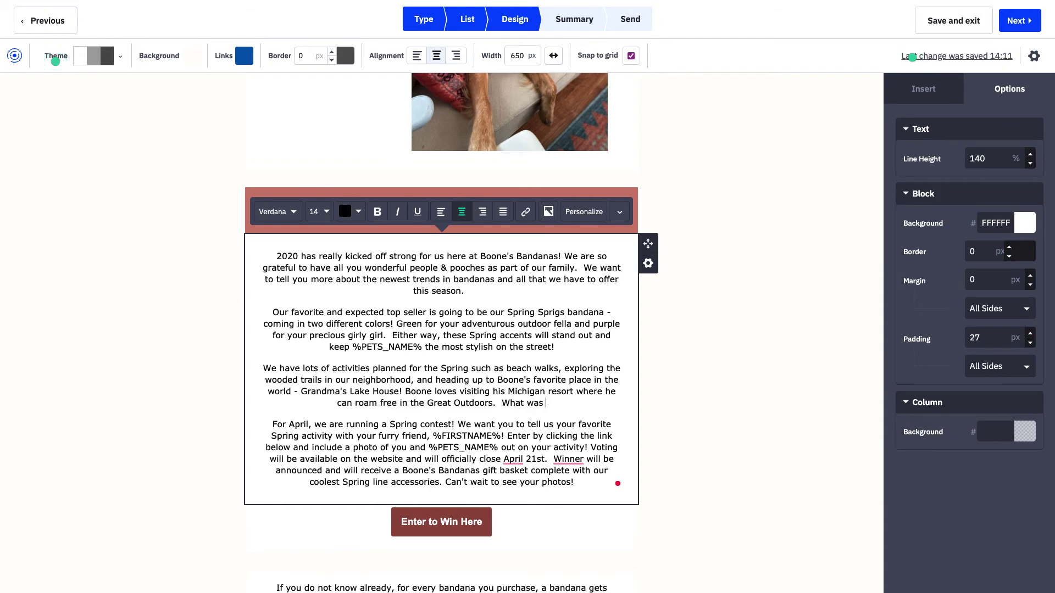
pyautogui.write('your favorite ')
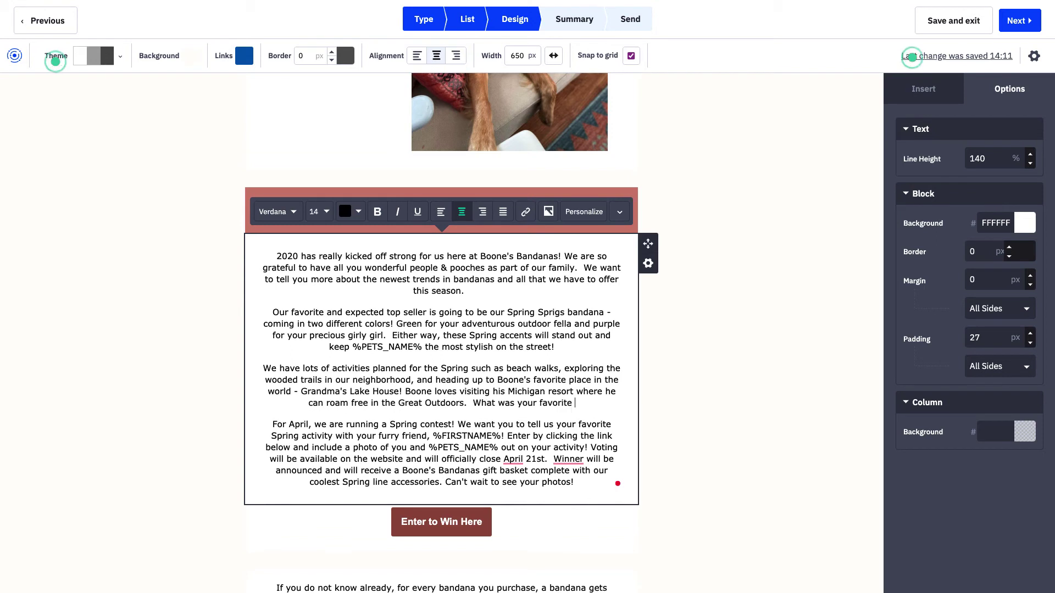
pyautogui.write('activity this Summer,')
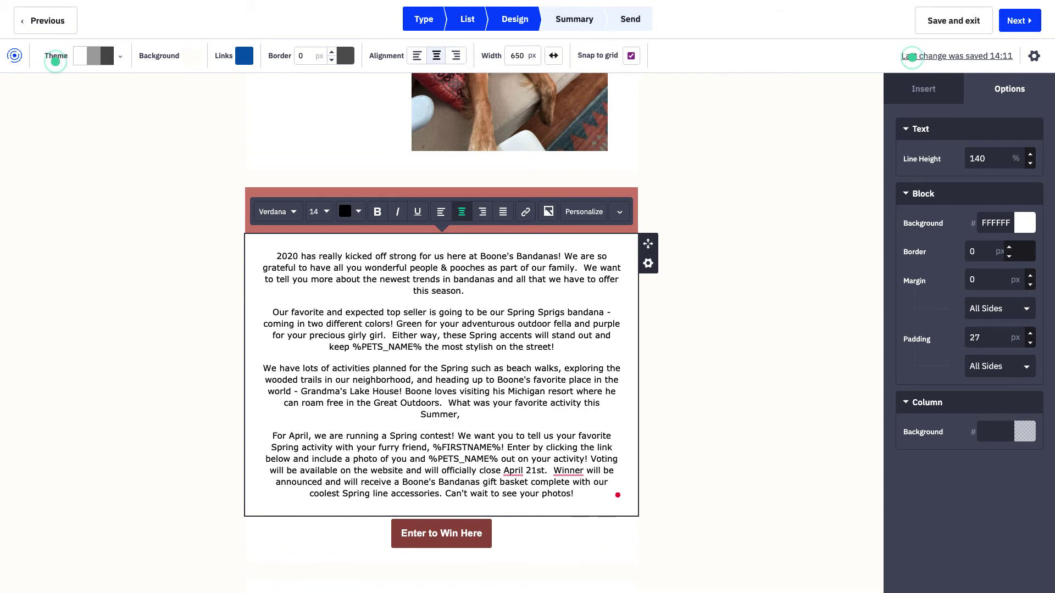
pyautogui.click(584, 212)
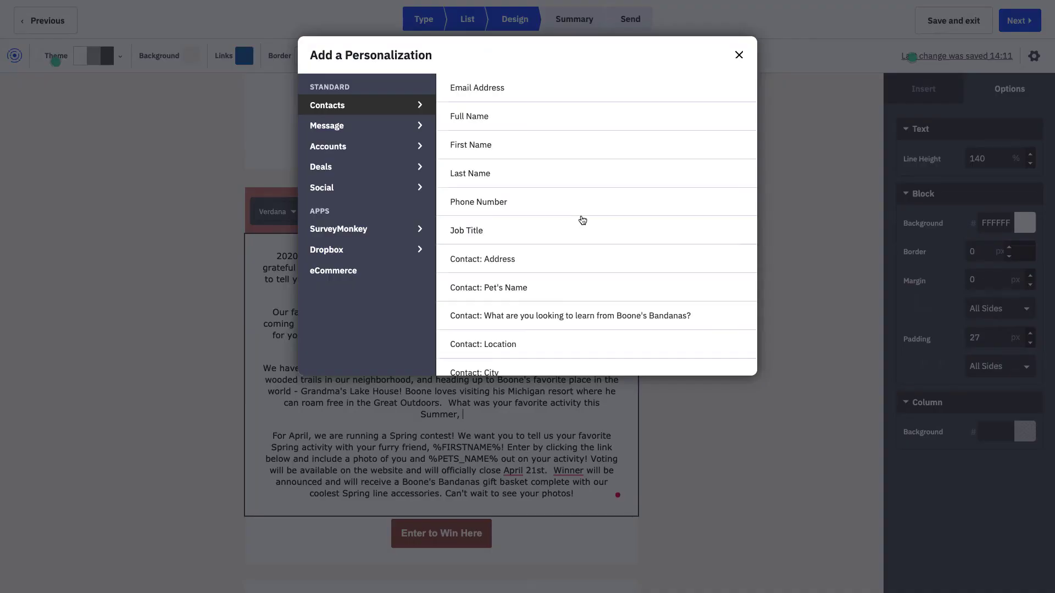
pyautogui.click(513, 294)
# - Continue with '! We know that your favorite activity is', the favorite activity field, and 'Is trick or treating one of them?!'
pyautogui.write('! ')
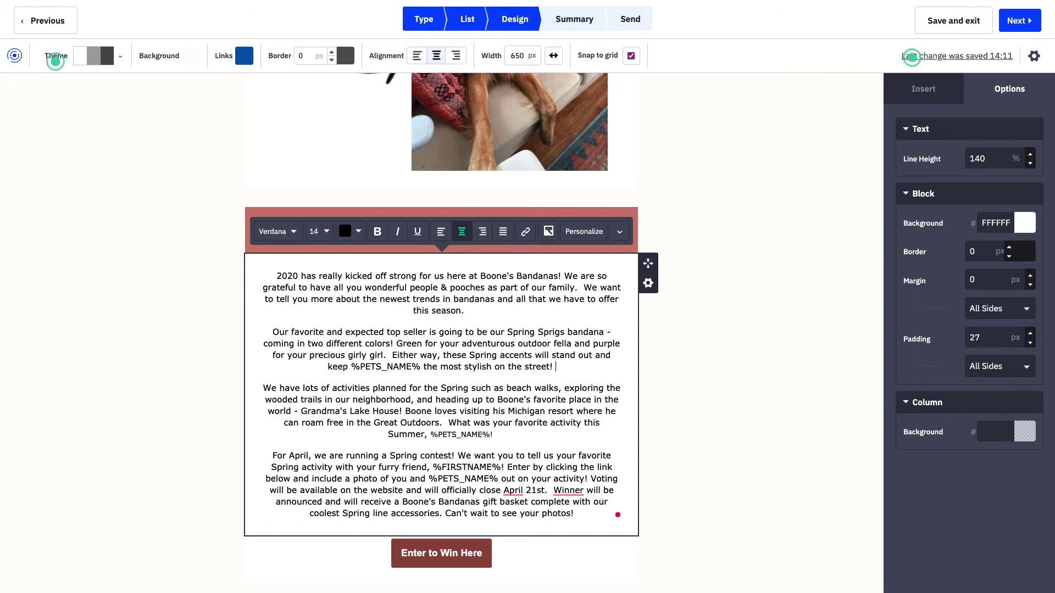
pyautogui.write(' We know that your ')
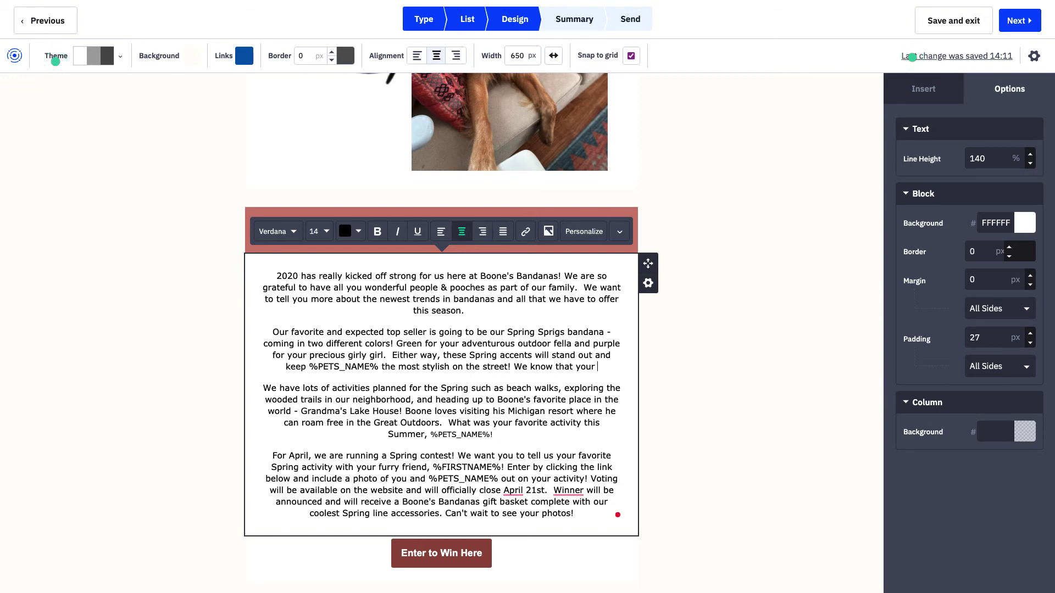
pyautogui.write('favorite')
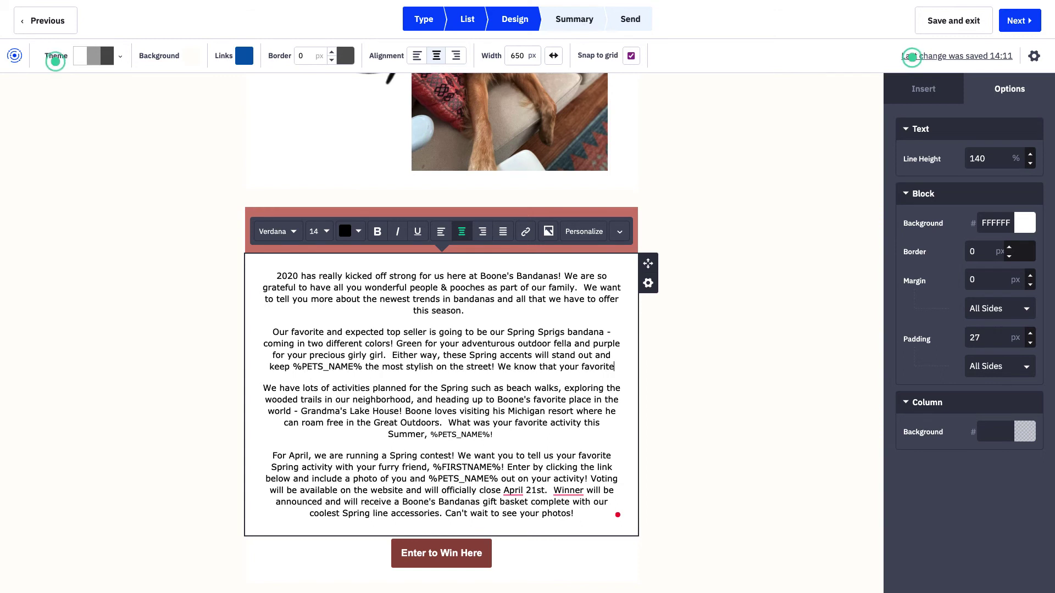
pyautogui.write(' activity is')
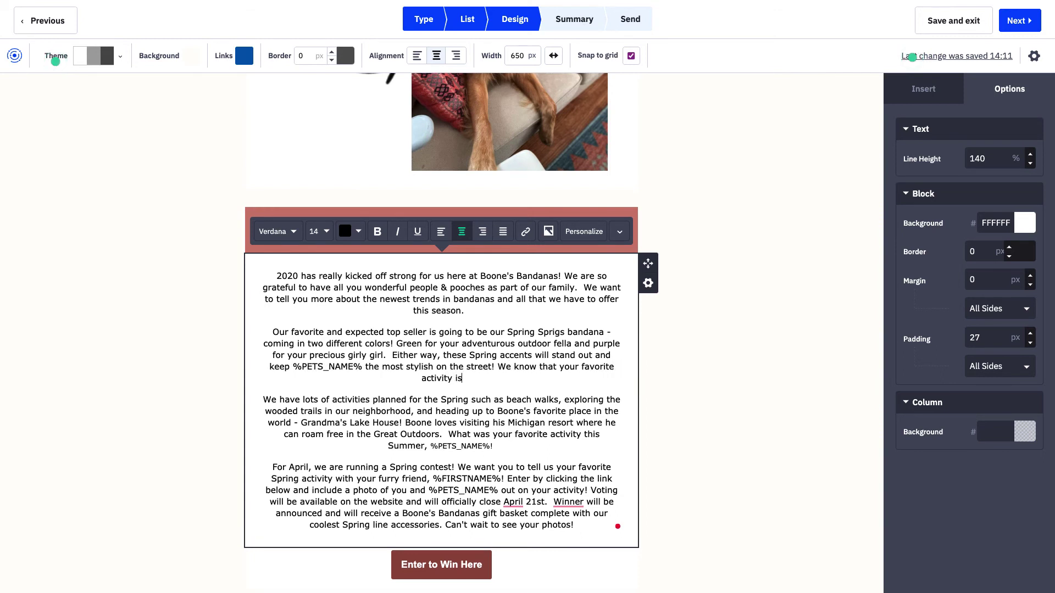
pyautogui.click(576, 234)
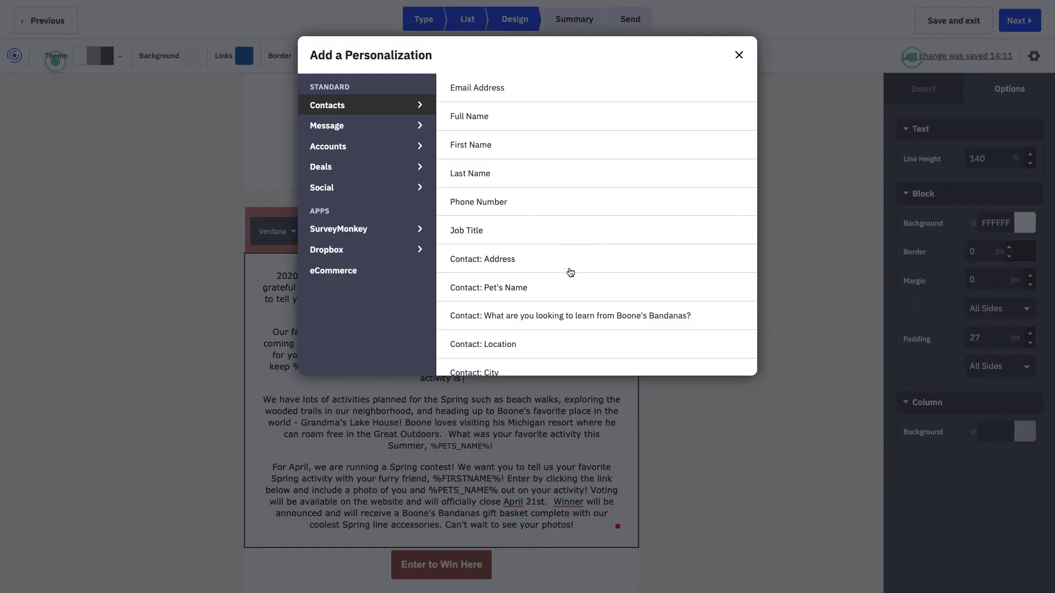
pyautogui.scroll(-1, 569, 273)
pyautogui.scroll(-8, 570, 277)
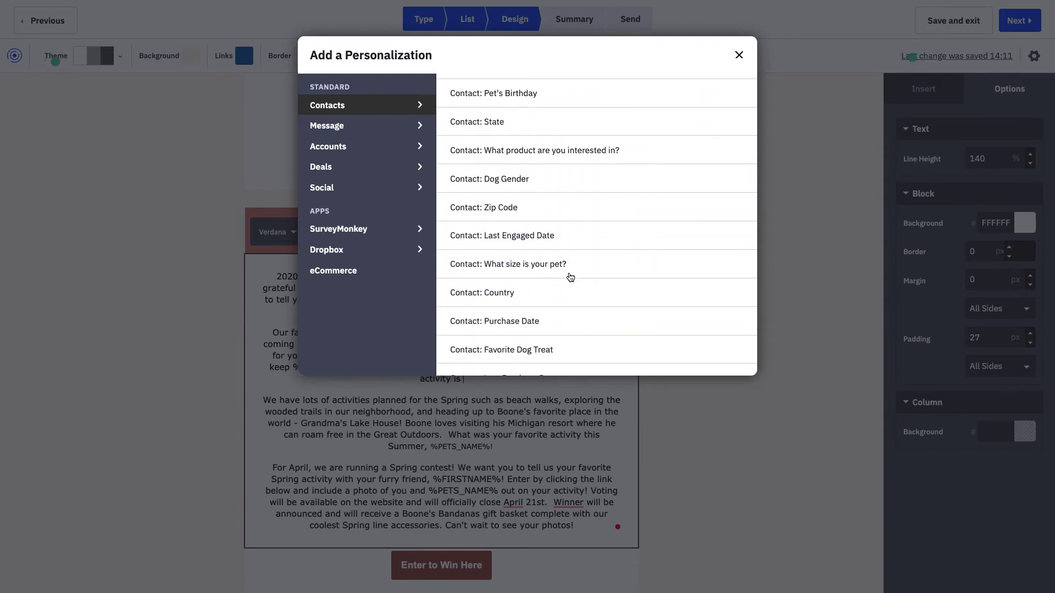
pyautogui.scroll(-2, 570, 277)
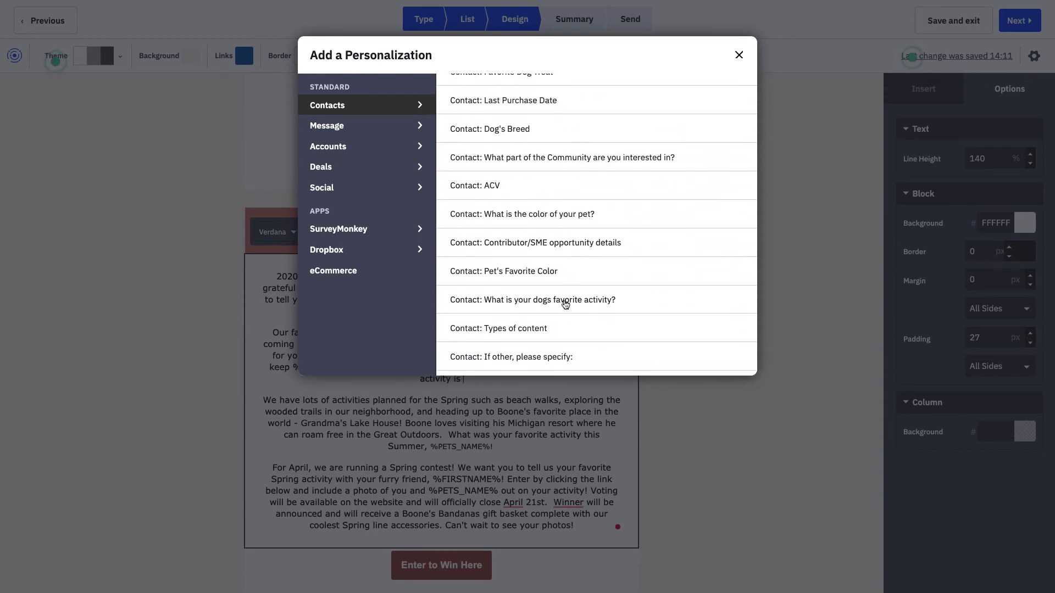
pyautogui.click(564, 301)
pyautogui.write('?')
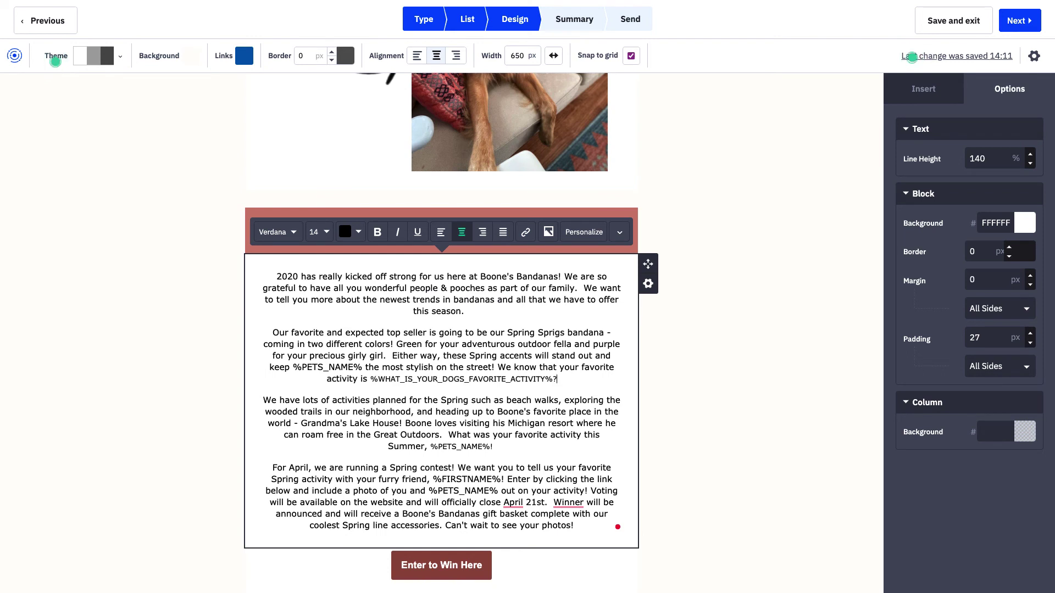
pyautogui.write('! Is trivk')
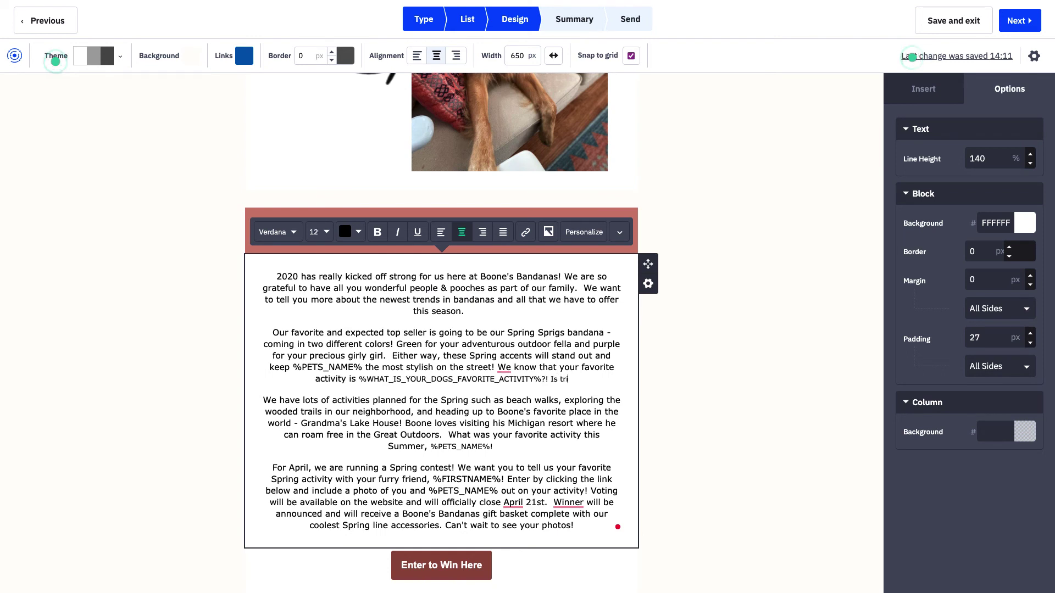
pyautogui.press('BackSpace')
pyautogui.press('BackSpace')
pyautogui.write('ck or ')
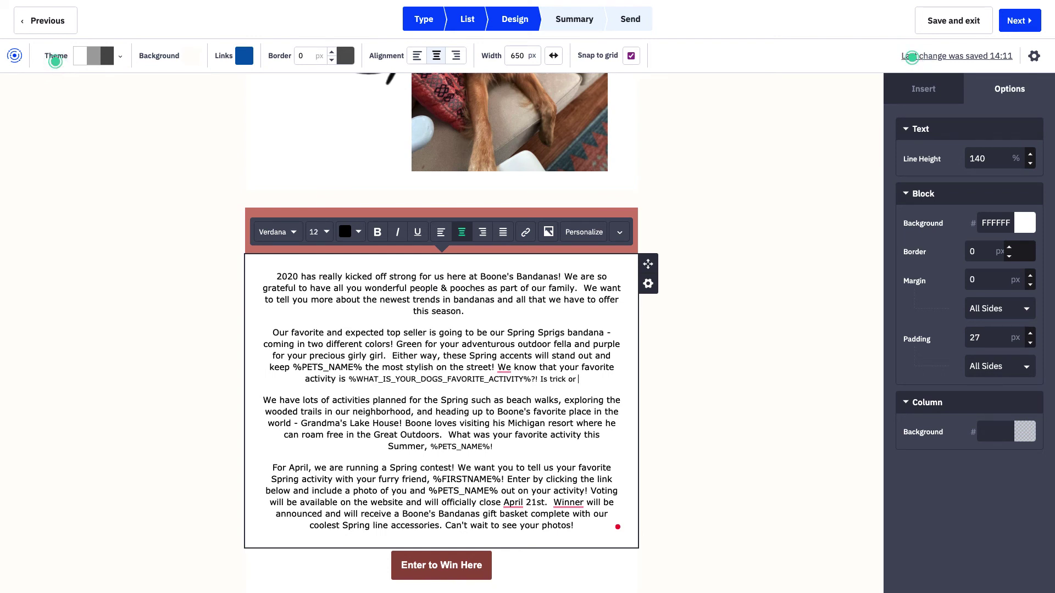
pyautogui.write('treating one')
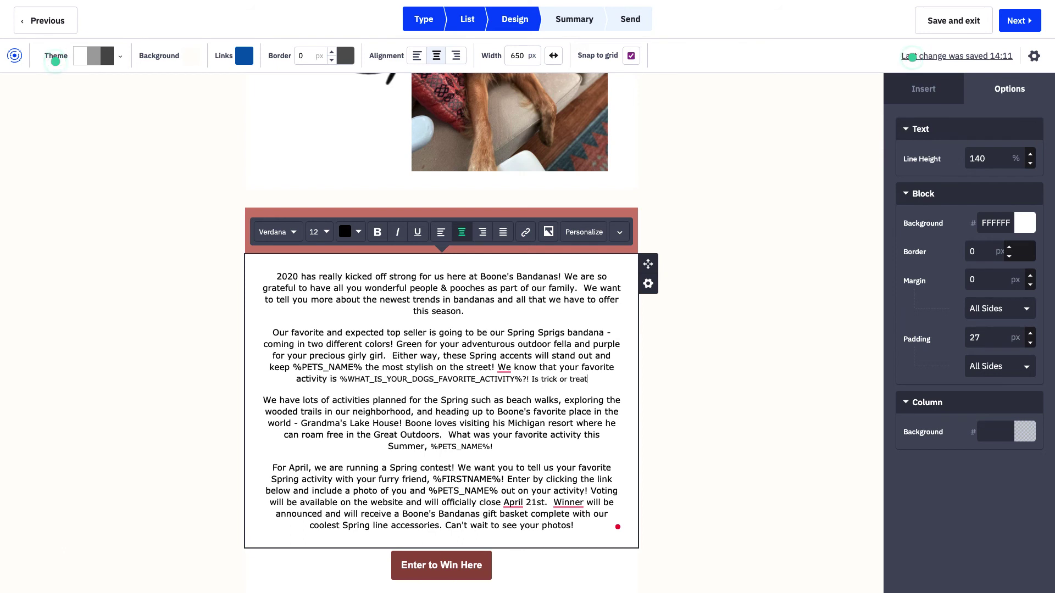
pyautogui.write('em?!')
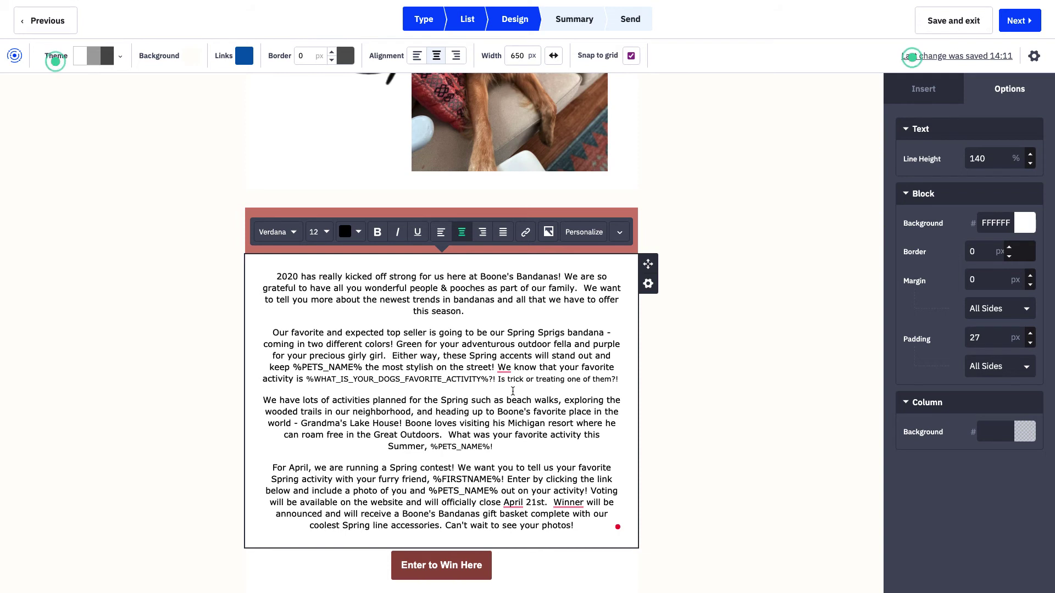
pyautogui.scroll(-1, 513, 391)
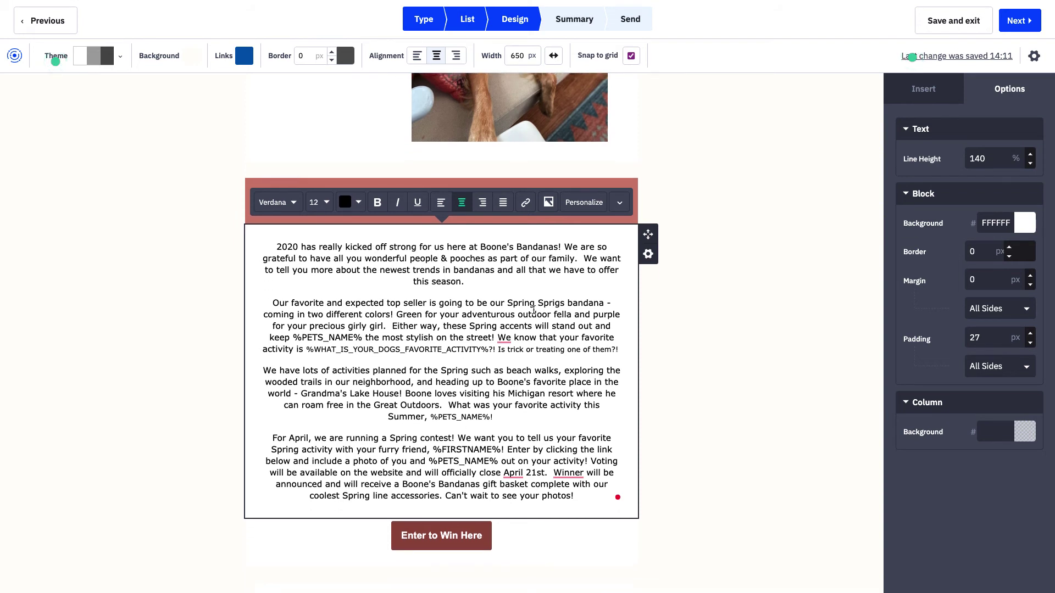
pyautogui.scroll(-2, 531, 310)
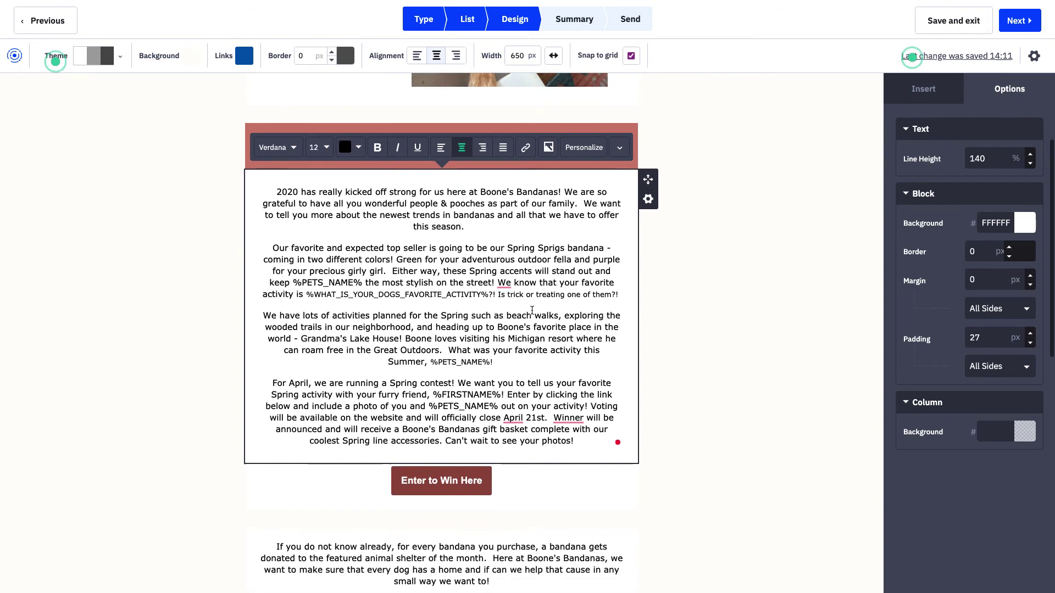
pyautogui.click(484, 481)
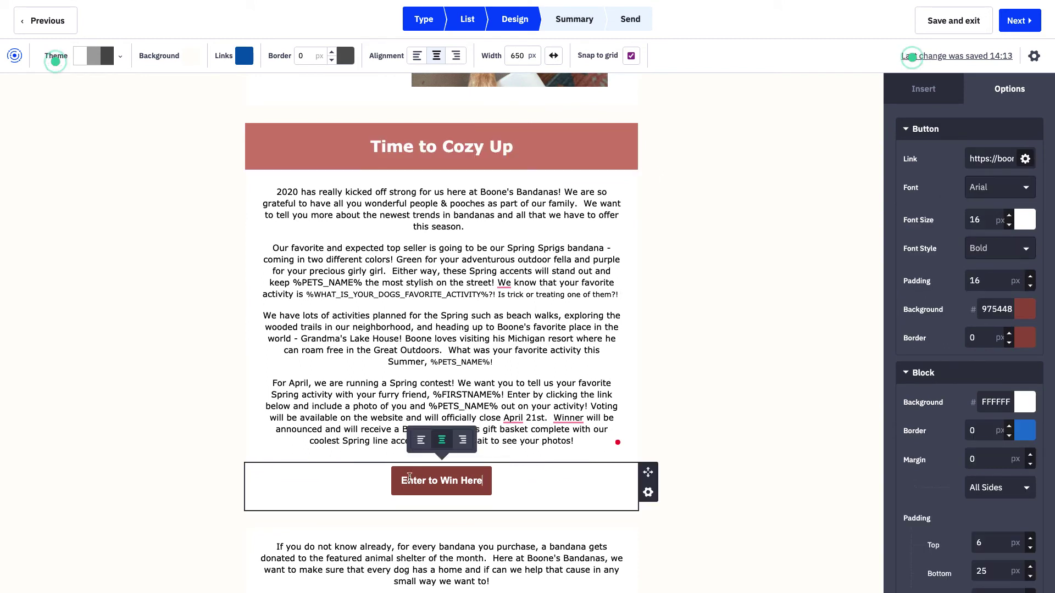
pyautogui.write('!')
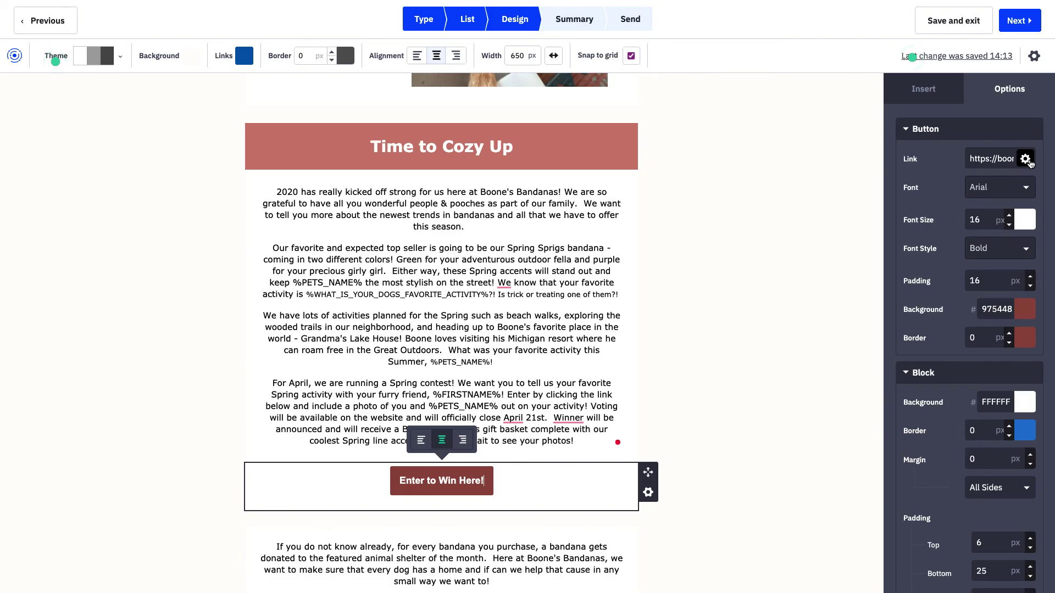
pyautogui.click(1026, 159)
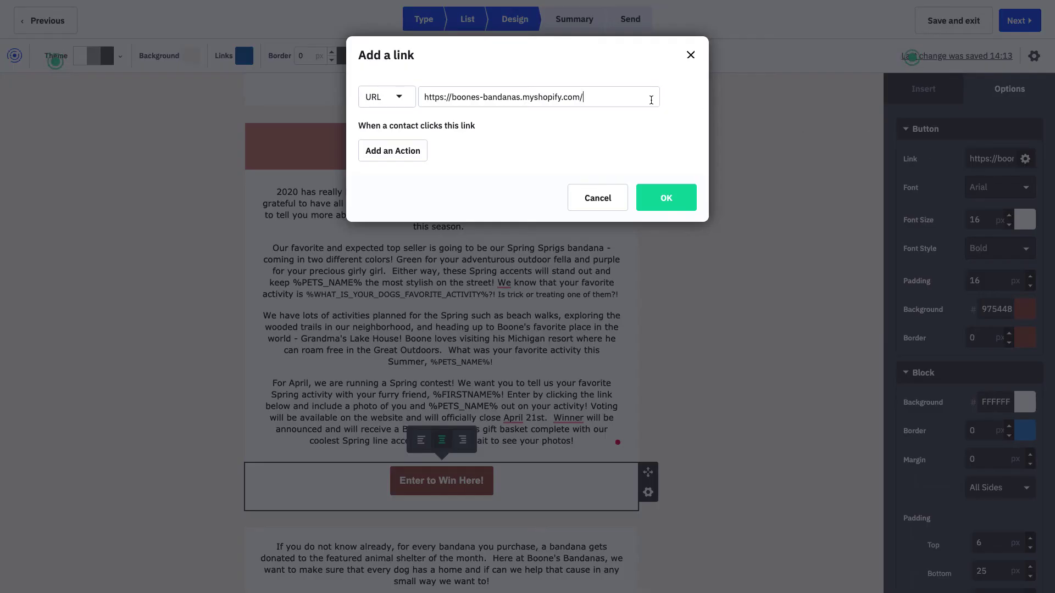
pyautogui.click(597, 96)
pyautogui.moveTo(597, 96); pyautogui.dragTo(454, 94)
pyautogui.press('BackSpace')
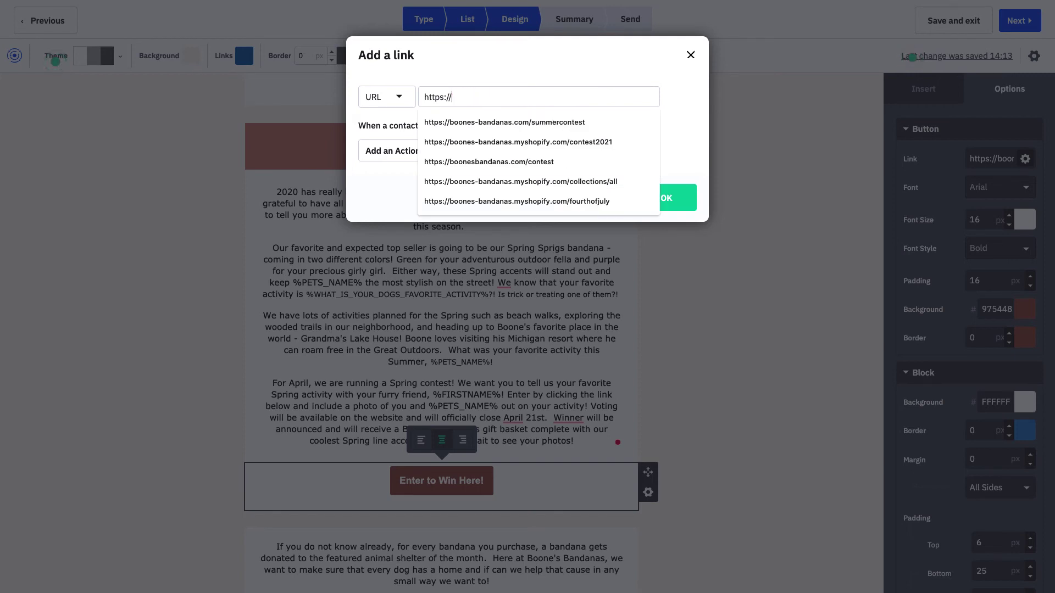
pyautogui.write('boonesbandanas.com/contest')
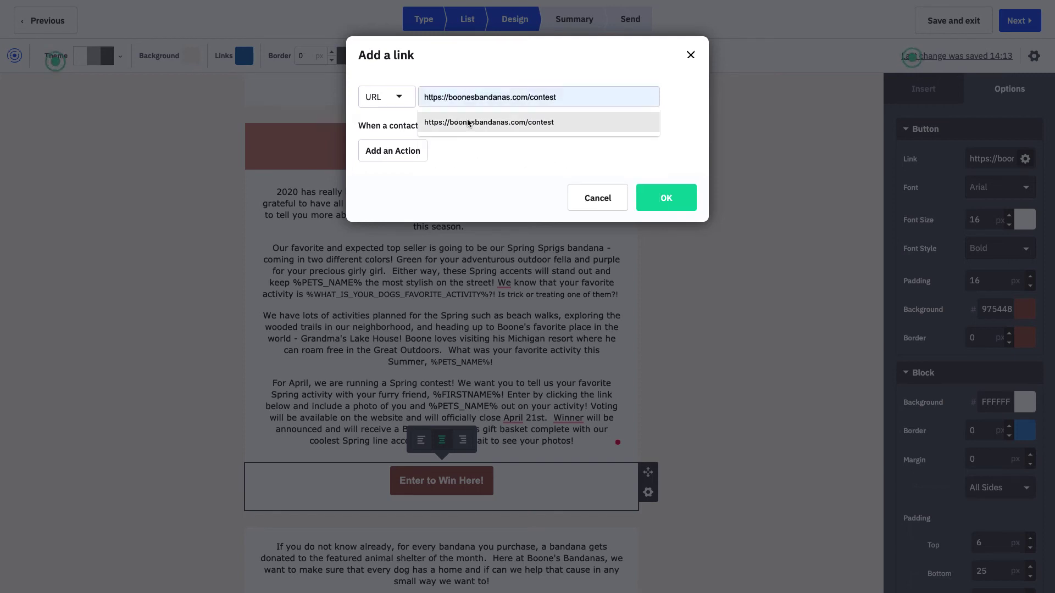
pyautogui.click(474, 121)
pyautogui.click(664, 201)
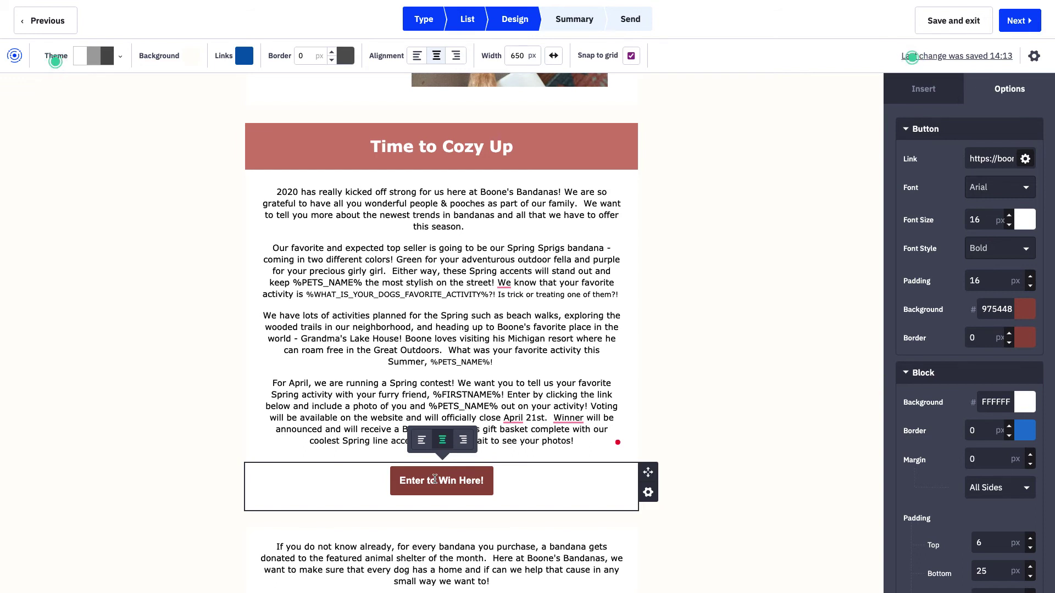
pyautogui.click(466, 442)
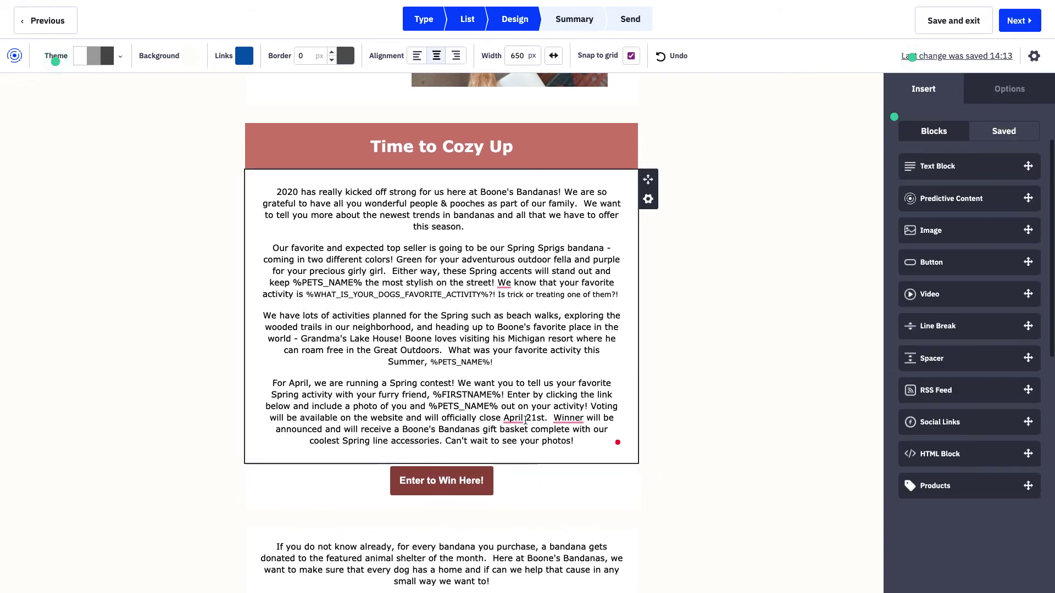
pyautogui.click(467, 484)
pyautogui.scroll(-1, 715, 330)
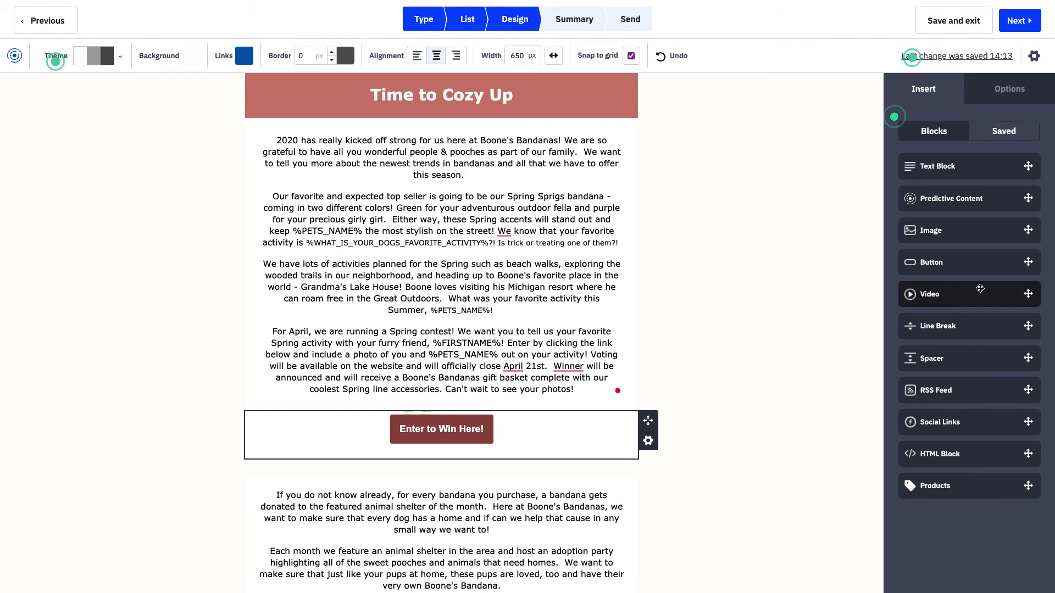
pyautogui.moveTo(980, 288); pyautogui.dragTo(459, 475)
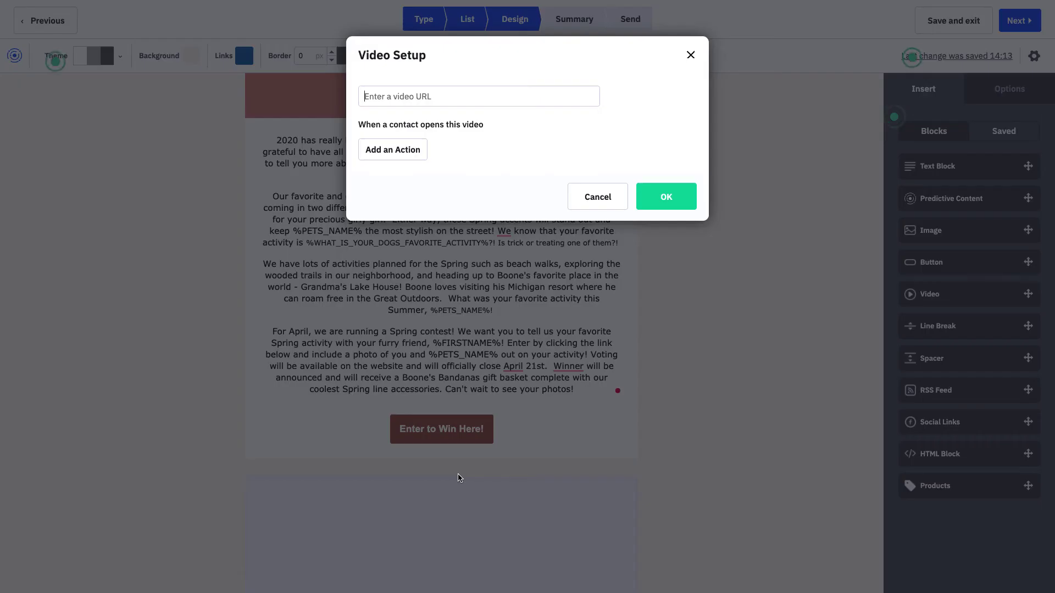
pyautogui.click(437, 98)
pyautogui.click(584, 195)
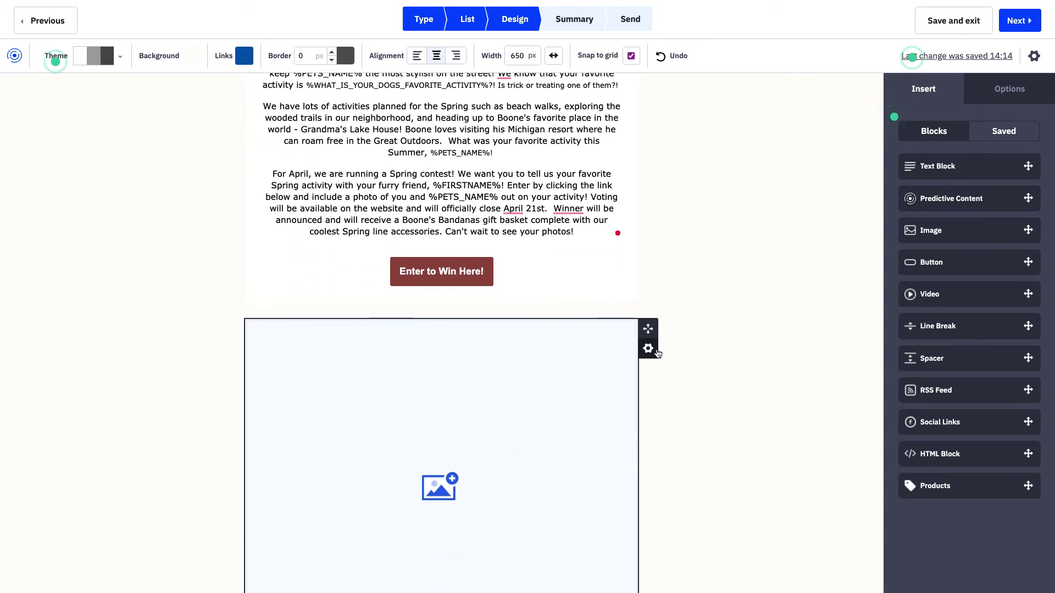
pyautogui.click(648, 348)
pyautogui.click(587, 330)
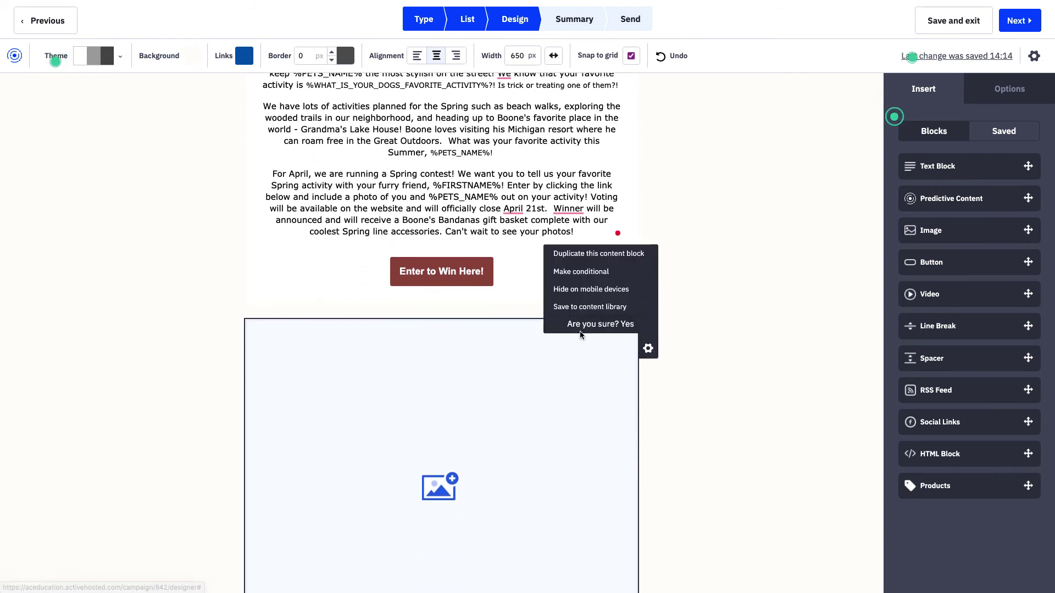
pyautogui.click(627, 325)
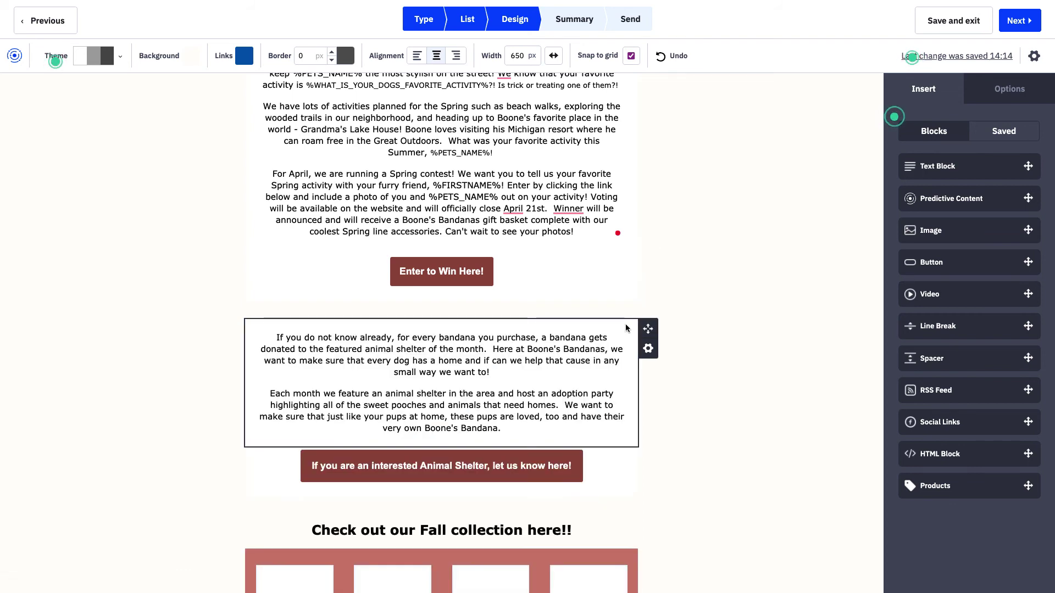
pyautogui.scroll(-5, 626, 328)
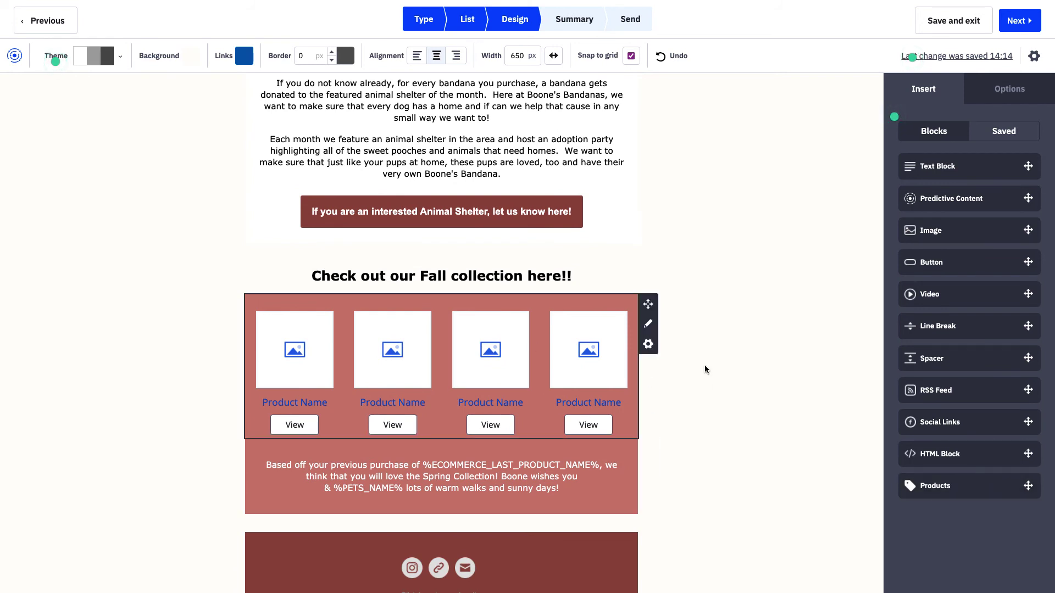
pyautogui.scroll(10, 705, 365)
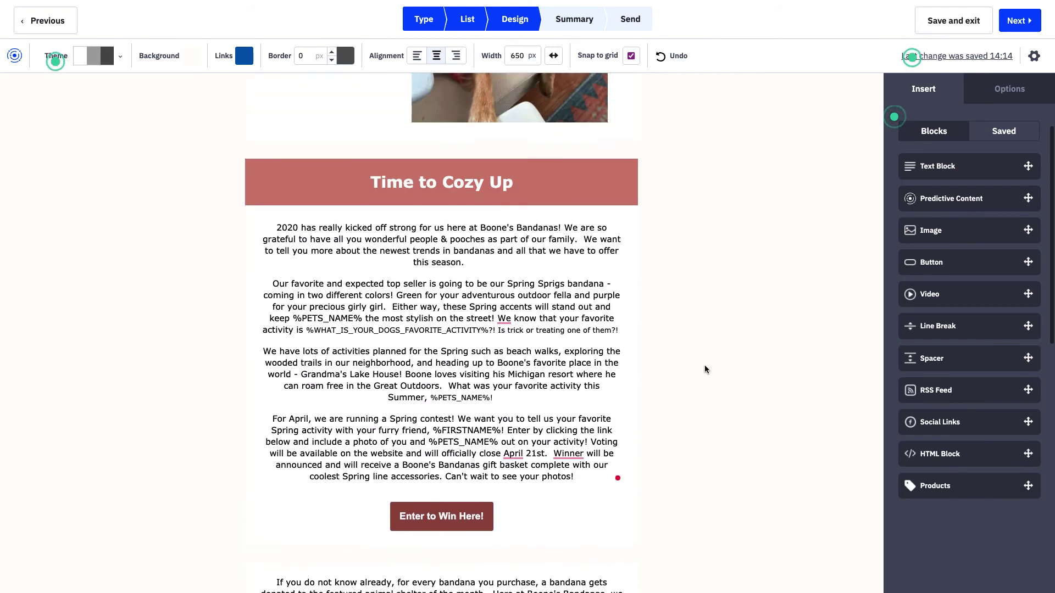
pyautogui.scroll(6, 704, 365)
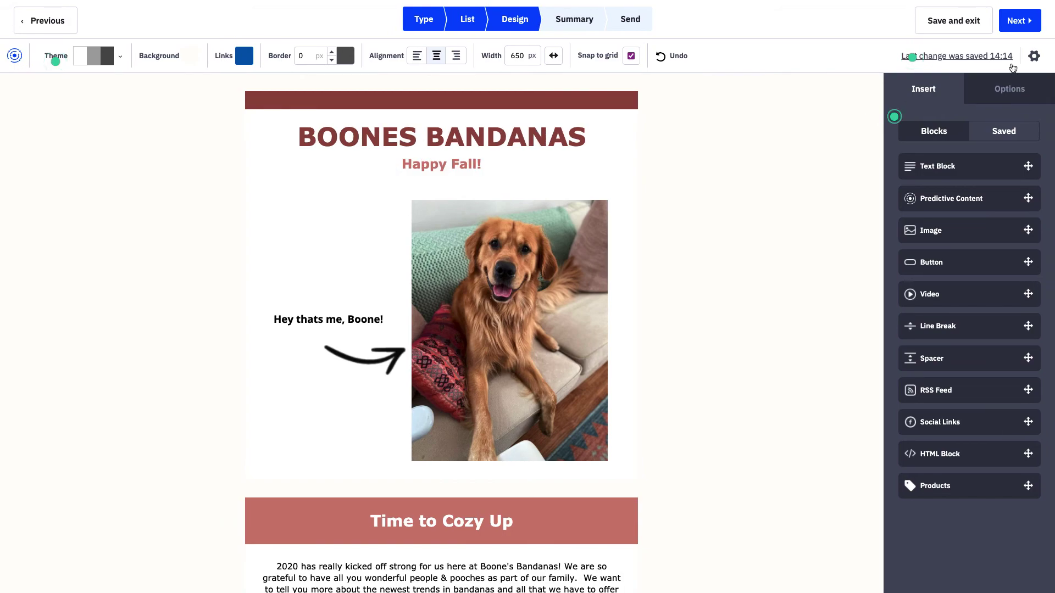
# - Set the email preheader to 'Enter to win your Halloween basket today!'
pyautogui.click(1034, 55)
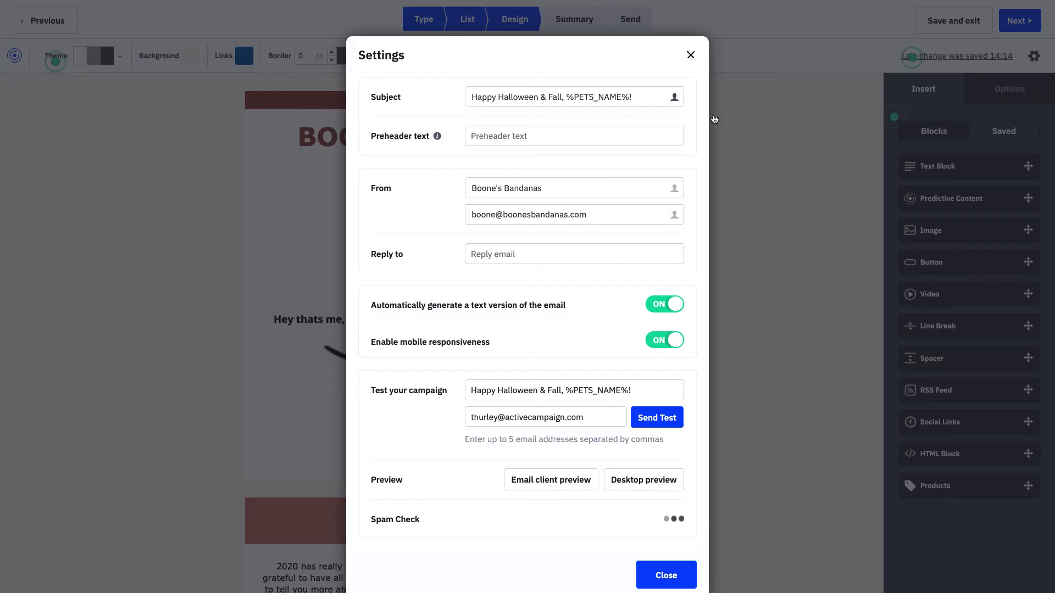
pyautogui.click(540, 136)
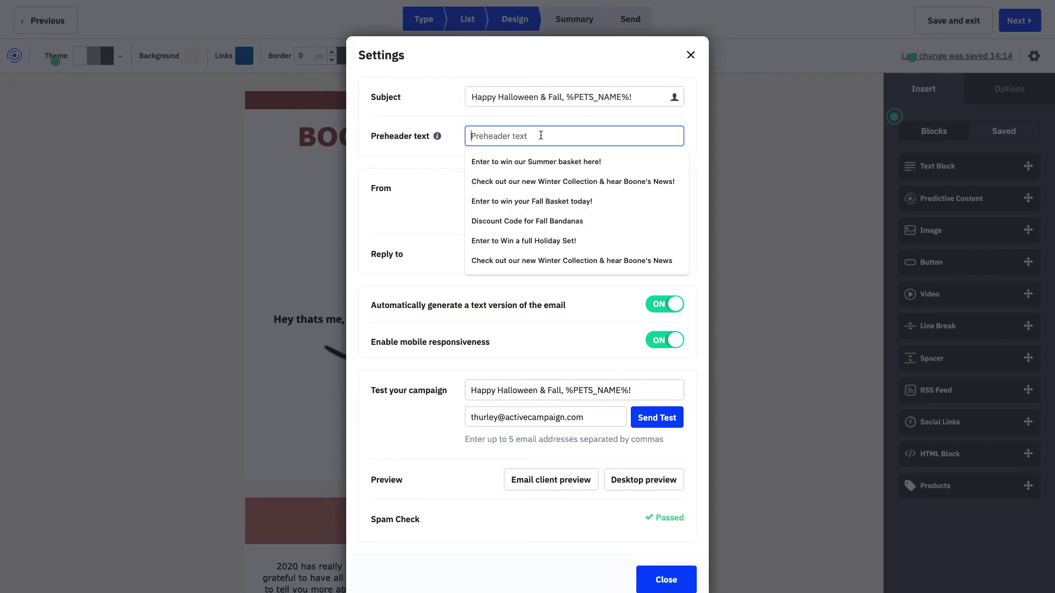
pyautogui.write('Enter to wi')
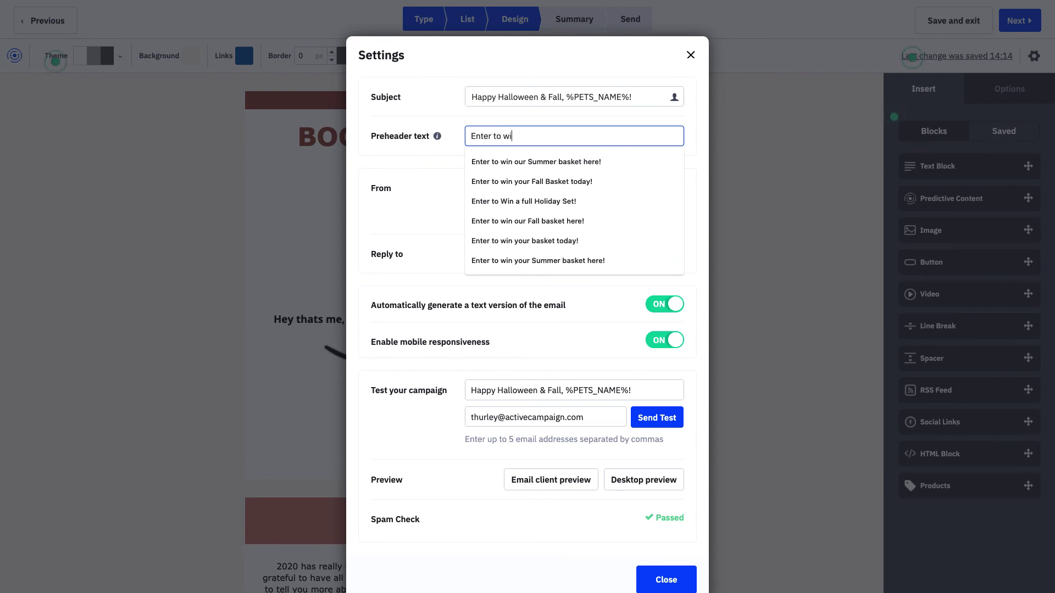
pyautogui.write('n your Hallowwe')
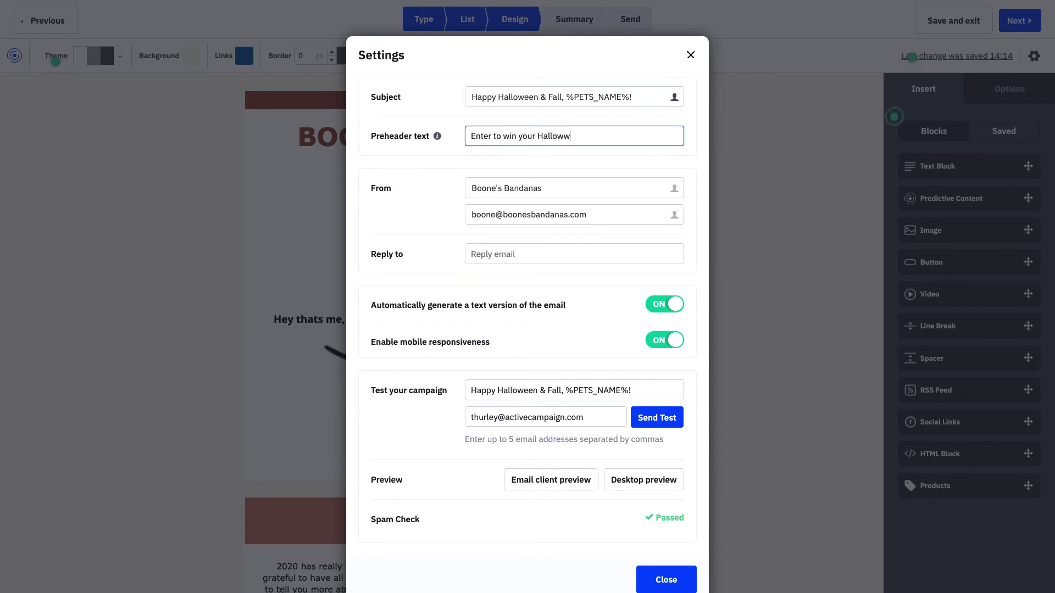
pyautogui.press('BackSpace')
pyautogui.press('BackSpace')
pyautogui.write('een back')
pyautogui.press('BackSpace')
pyautogui.press('BackSpace')
pyautogui.write('sket today!')
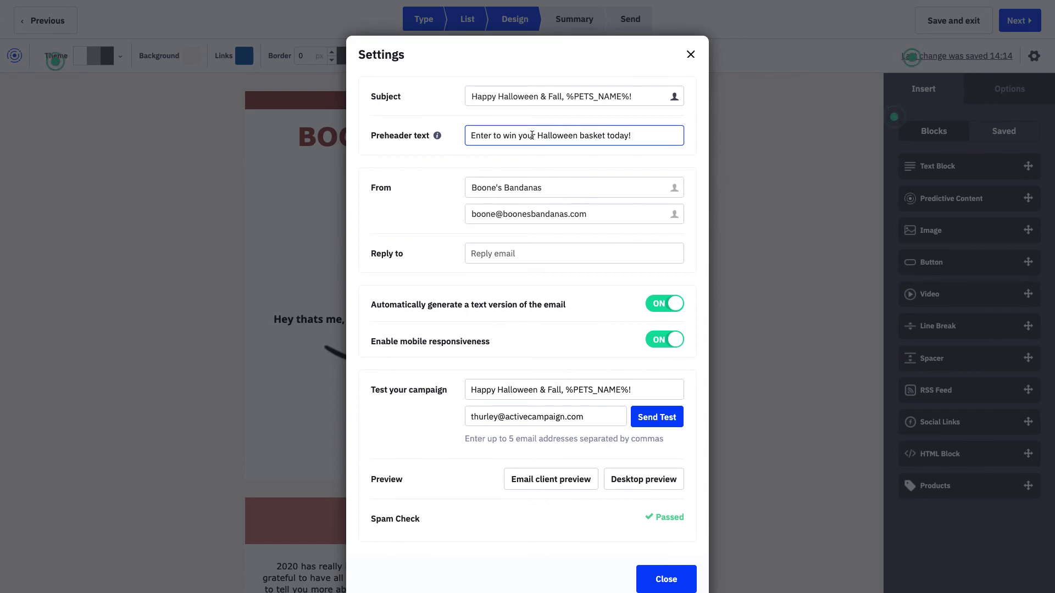
# - Set the reply-to field to the shop's help address and close the email settings
pyautogui.click(522, 251)
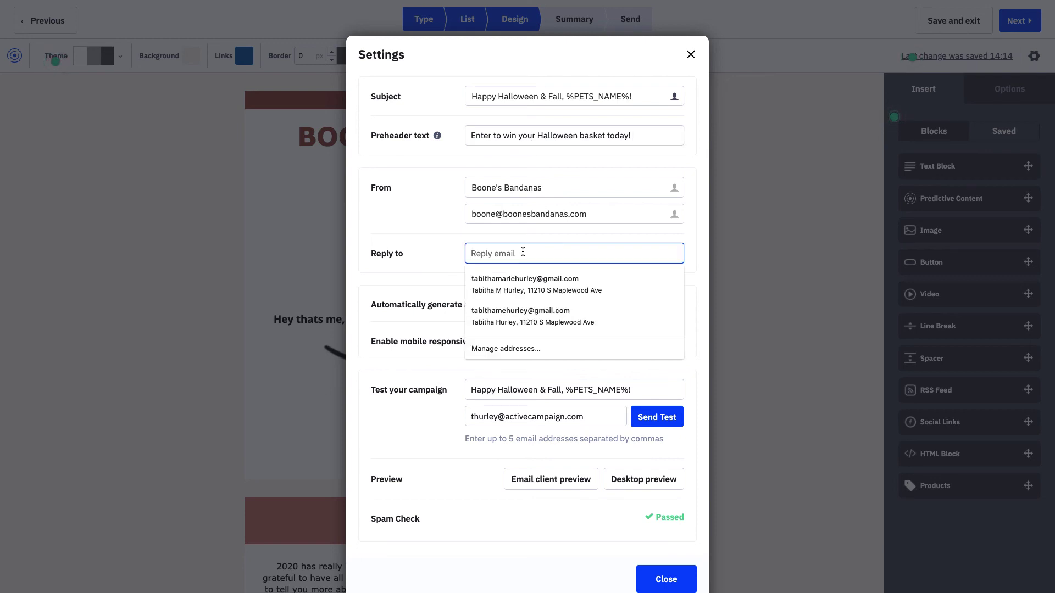
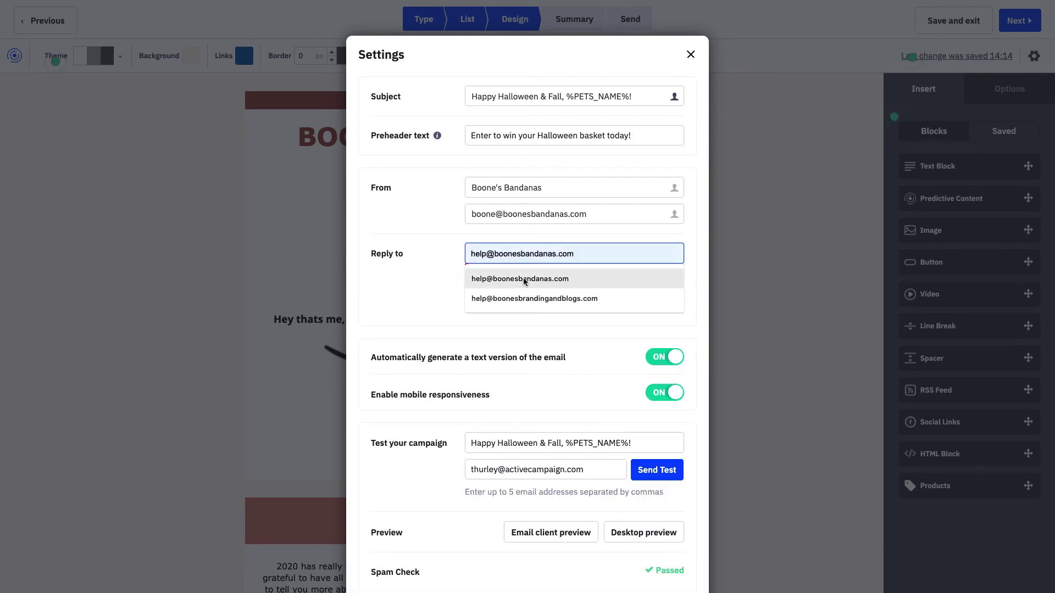
pyautogui.click(523, 280)
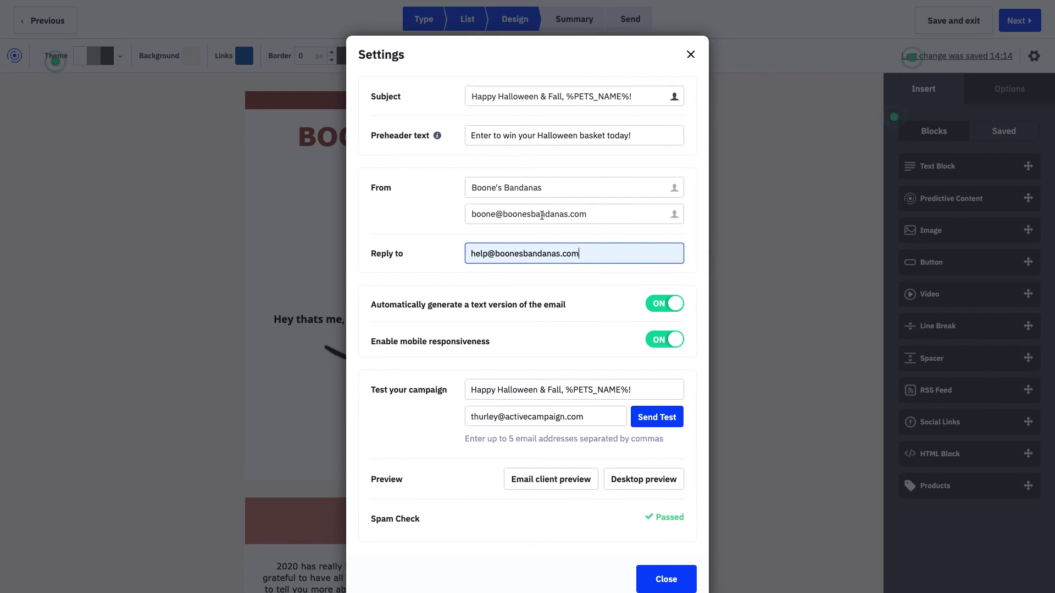
pyautogui.click(654, 579)
pyautogui.moveTo(546, 273)
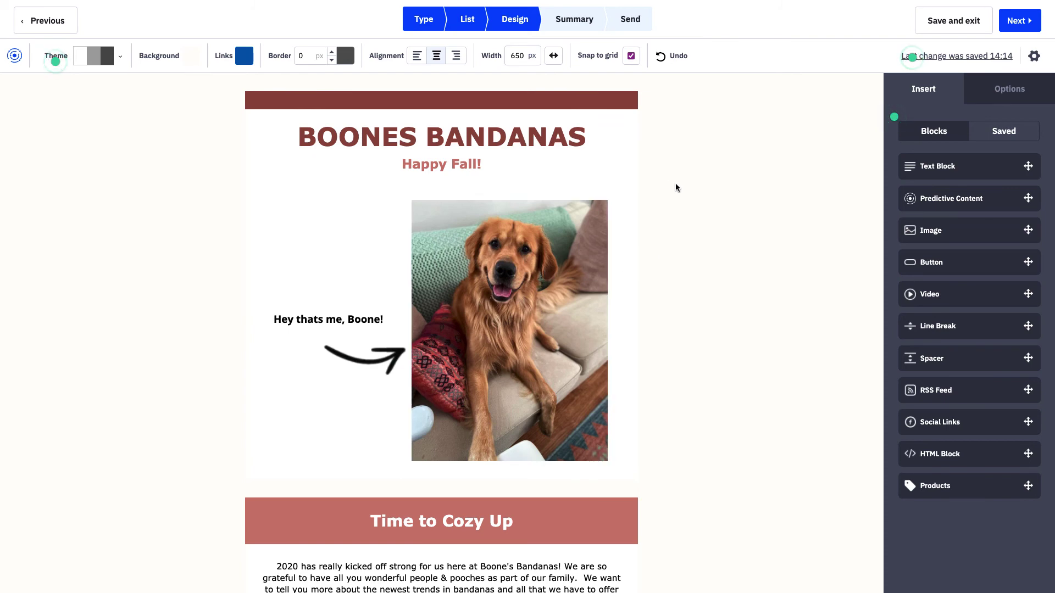
pyautogui.click(590, 102)
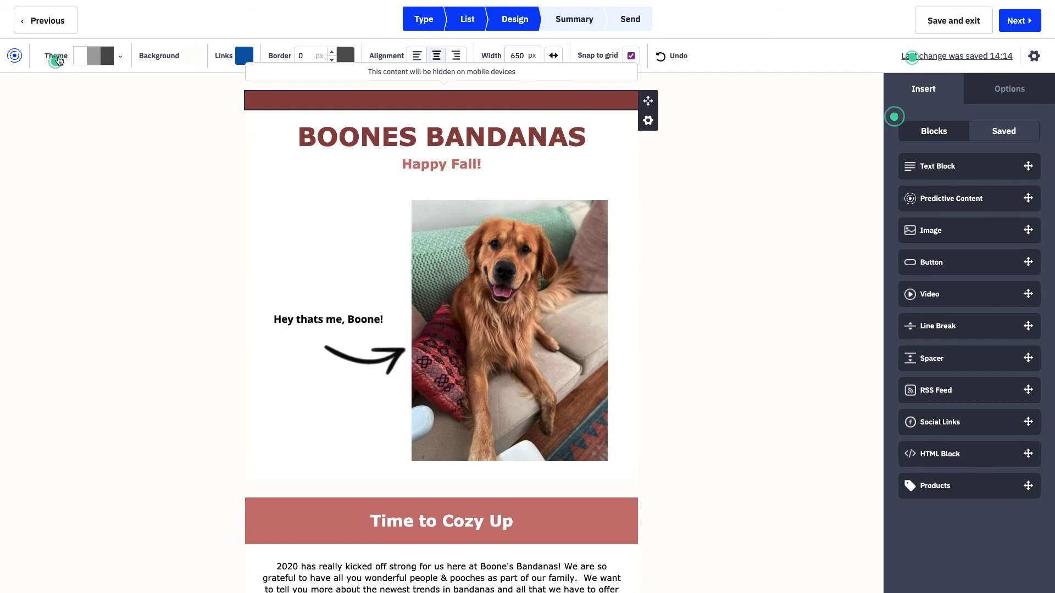
pyautogui.click(332, 60)
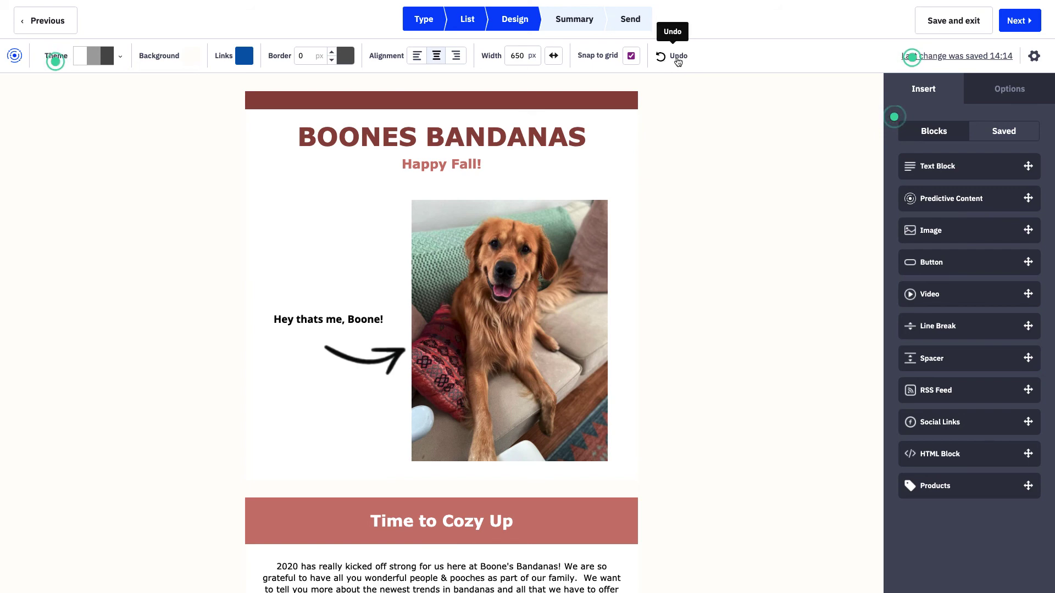
pyautogui.click(946, 59)
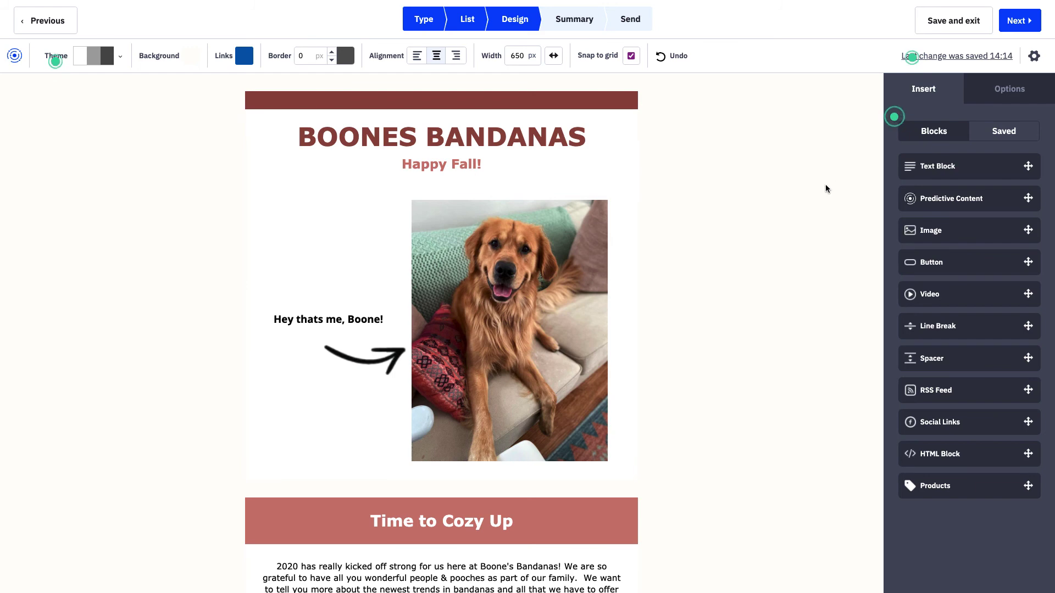
# - On the summary, choose the Boone's Bandanas mailing address, then save and exit the campaign
pyautogui.click(1025, 28)
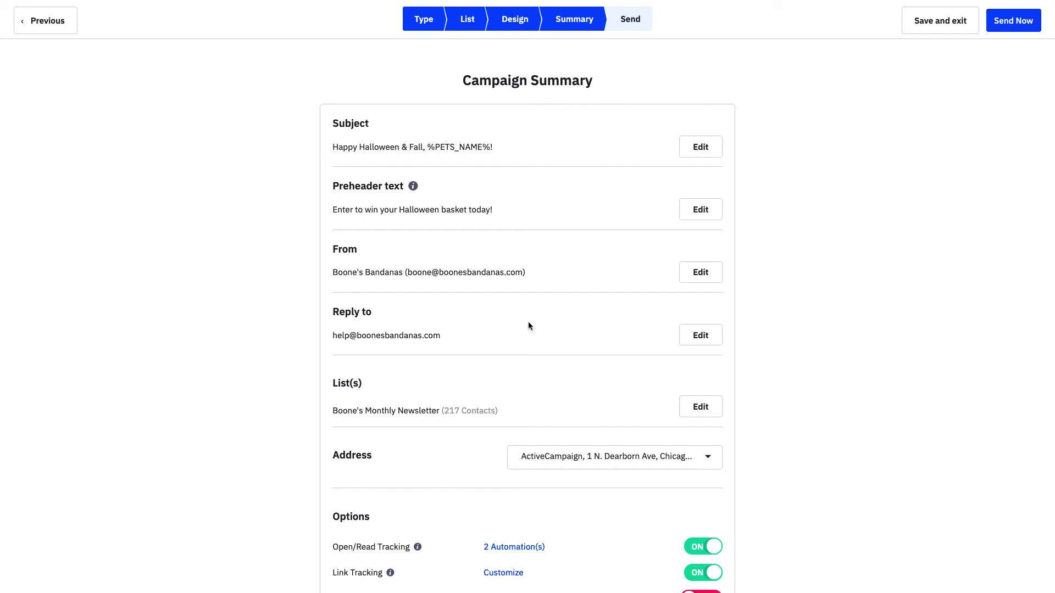
pyautogui.scroll(-3, 529, 325)
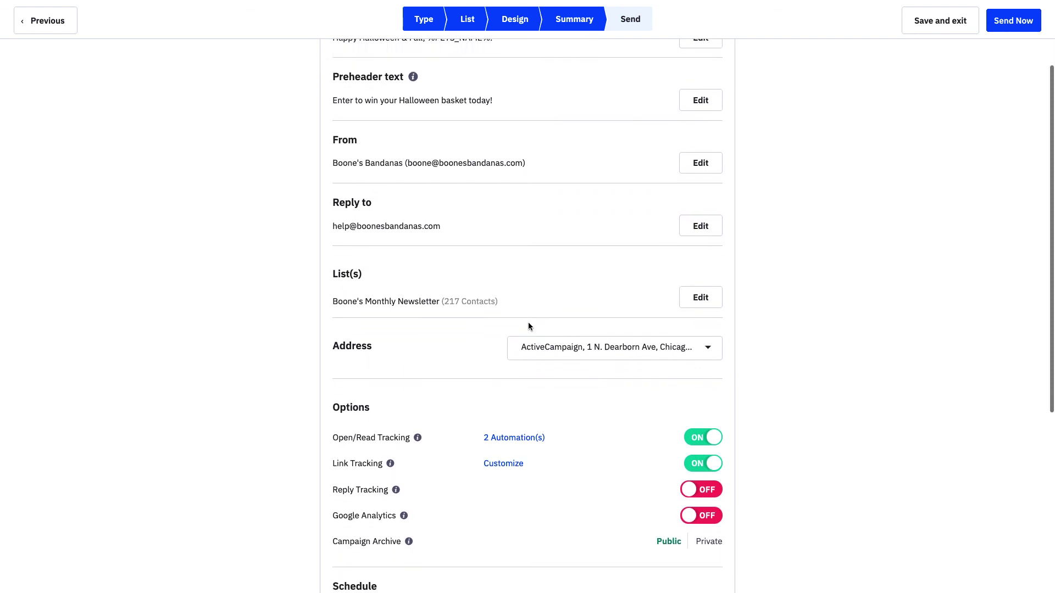
pyautogui.click(572, 339)
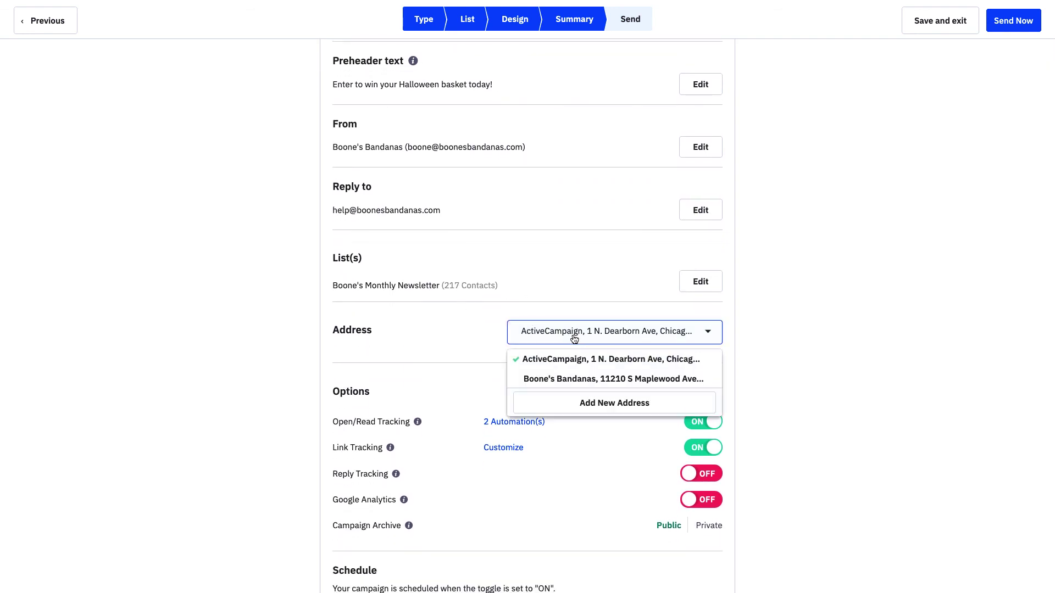
pyautogui.click(582, 379)
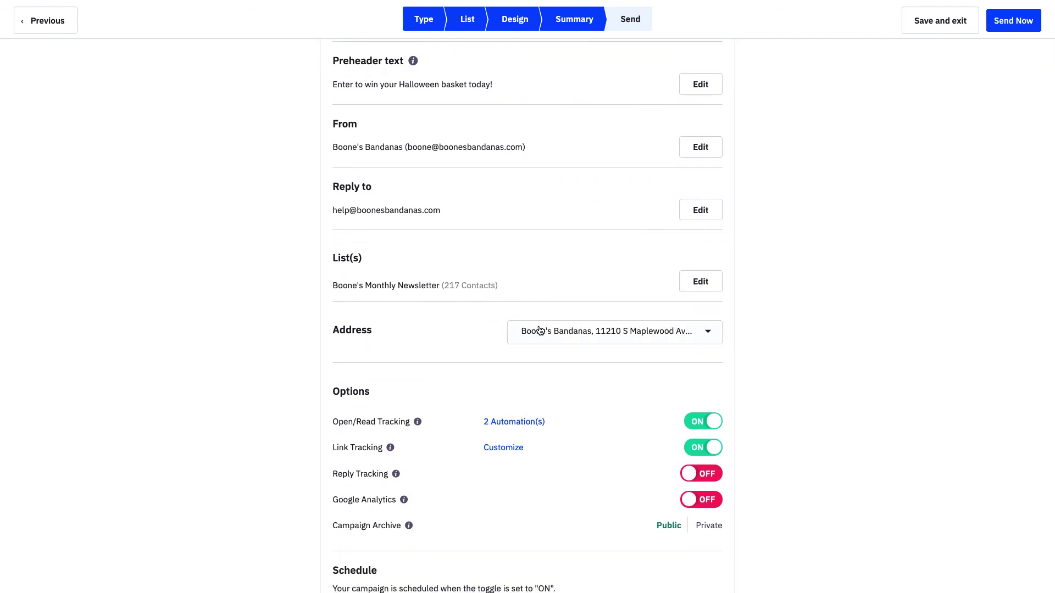
pyautogui.scroll(-2, 540, 330)
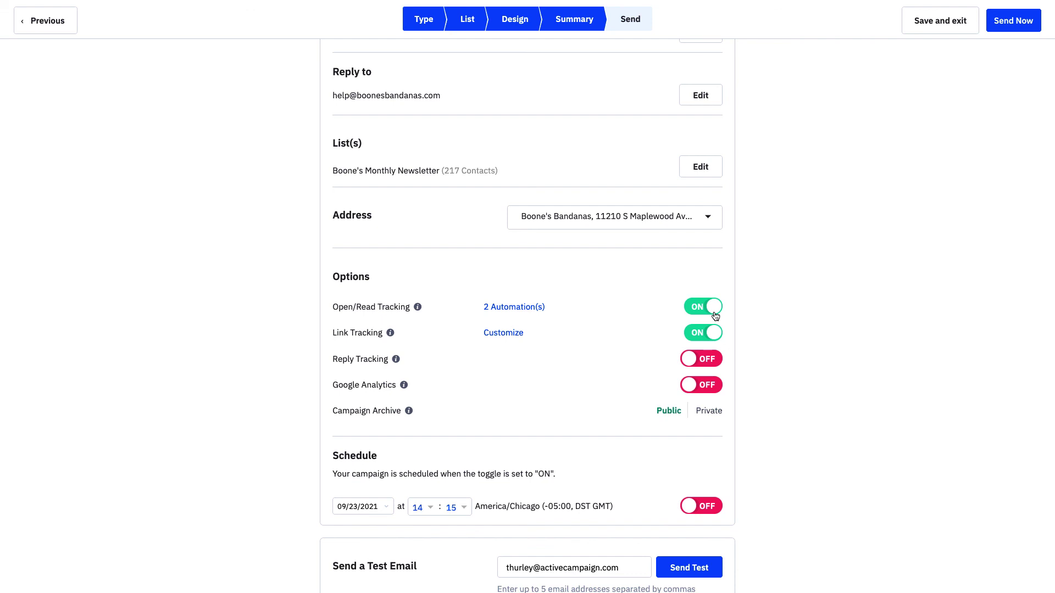
pyautogui.scroll(-3, 715, 314)
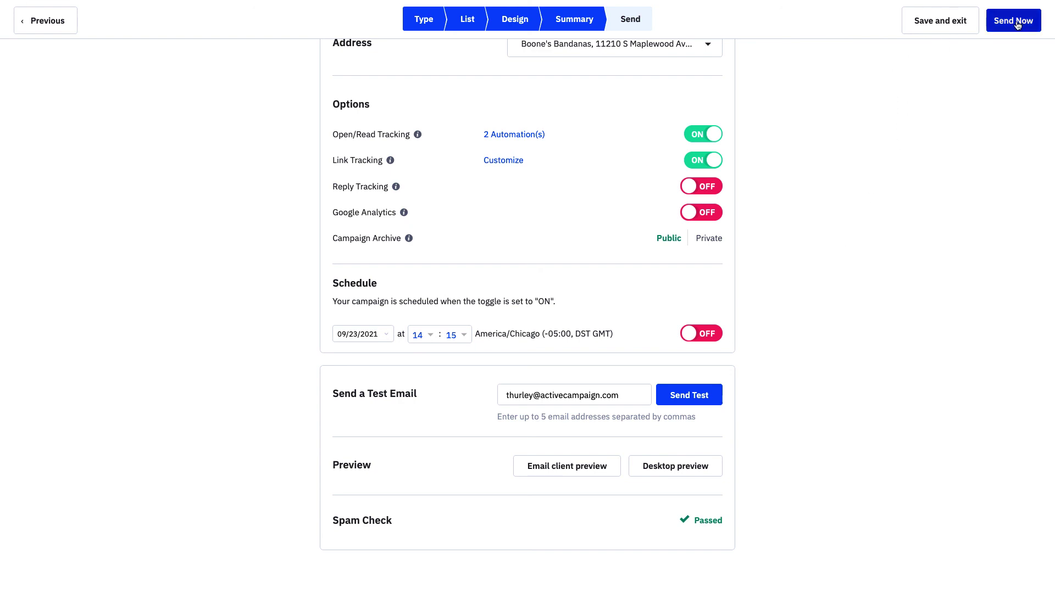
pyautogui.click(937, 26)
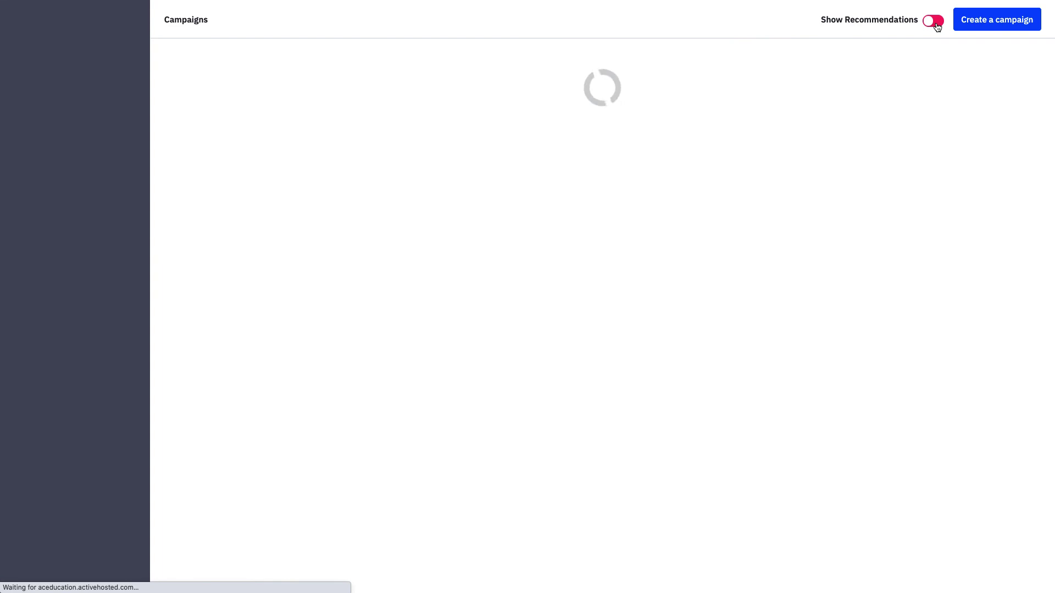